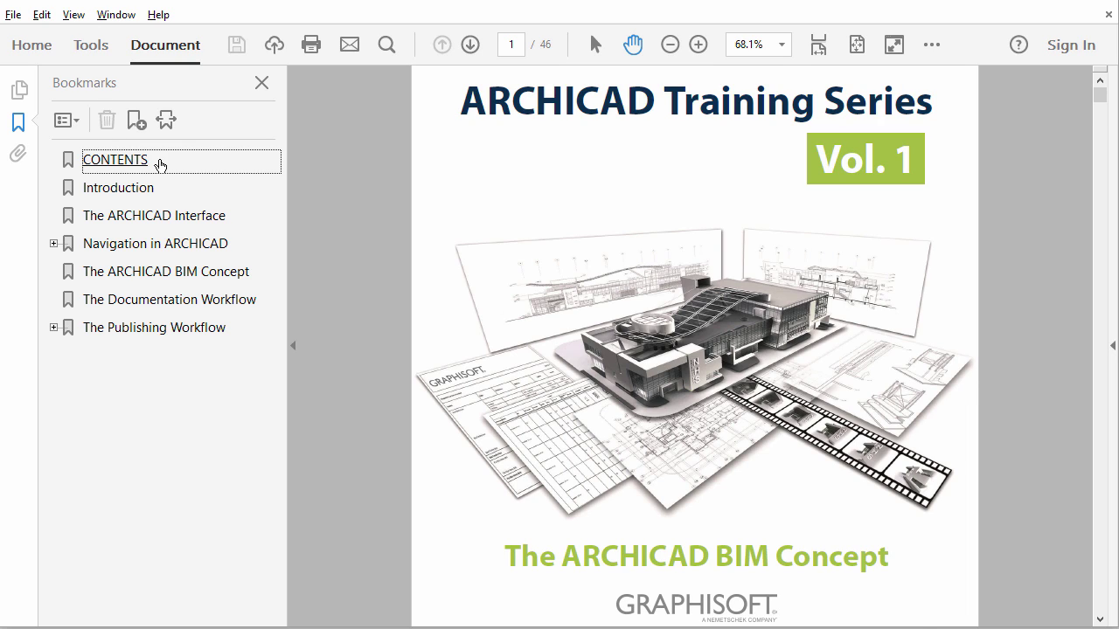
- Use the Bookmarks to go from Contents through Introduction and The ARCHICAD Interface to Navigation in ARCHICAD
left_click(160, 164)
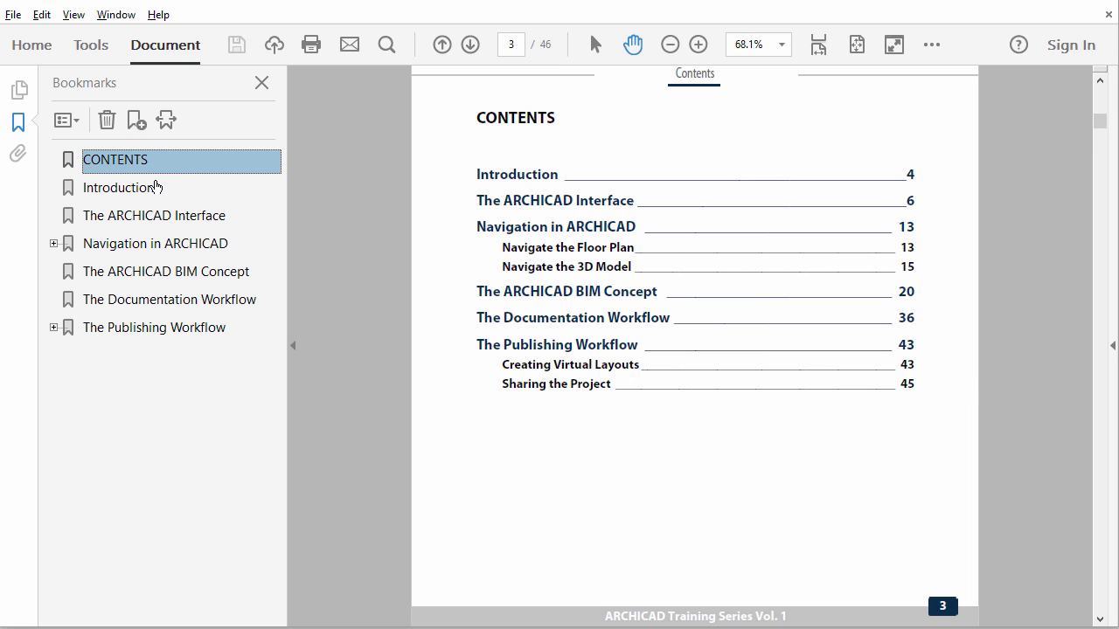
left_click(157, 200)
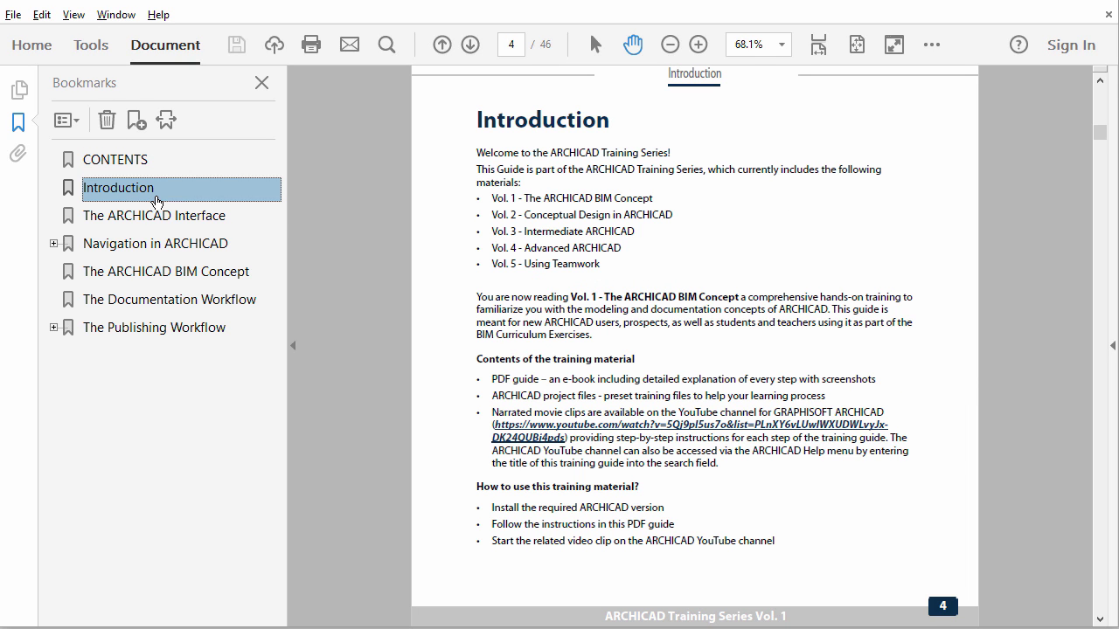
left_click(219, 217)
left_click(236, 245)
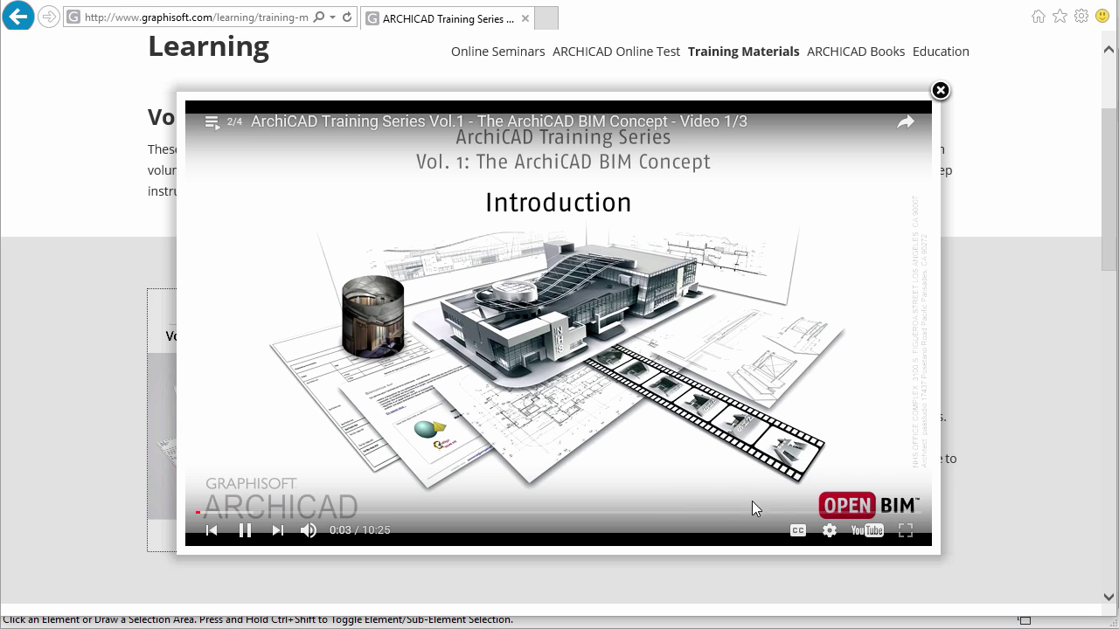
- Open the training video on YouTube, then go to graphisoft.com Learning and the Volume 1 training page
left_click(867, 531)
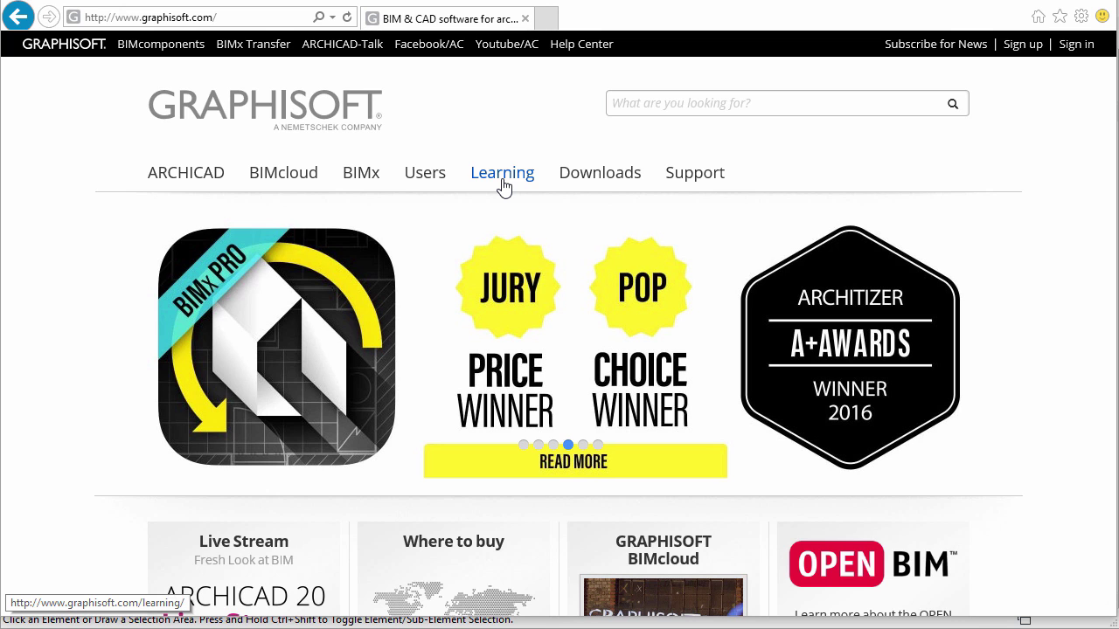
left_click(503, 179)
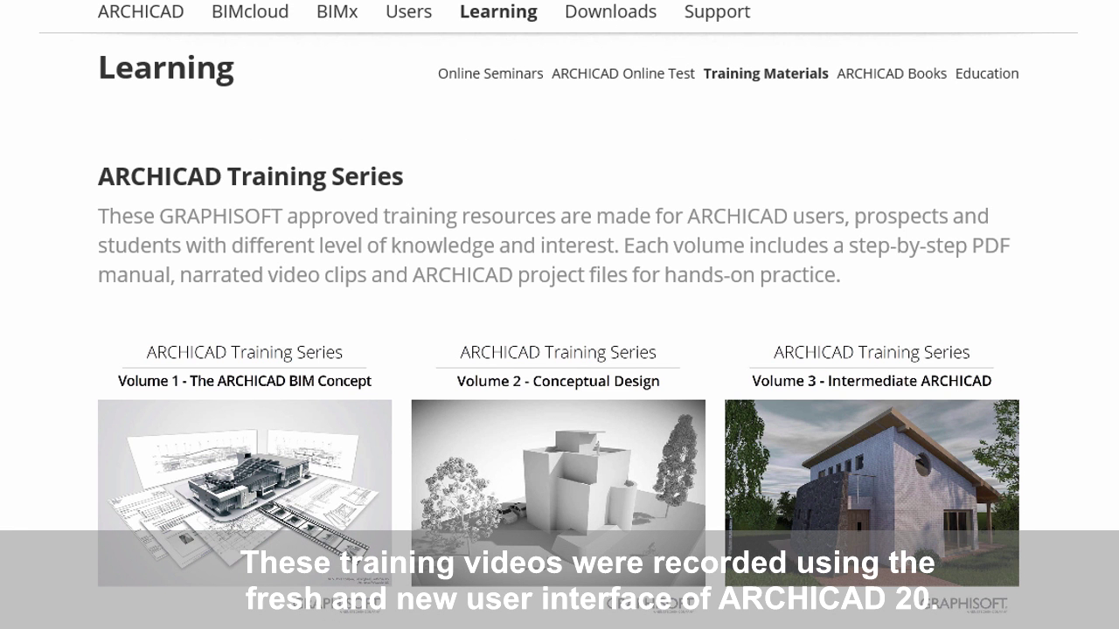
left_click(258, 431)
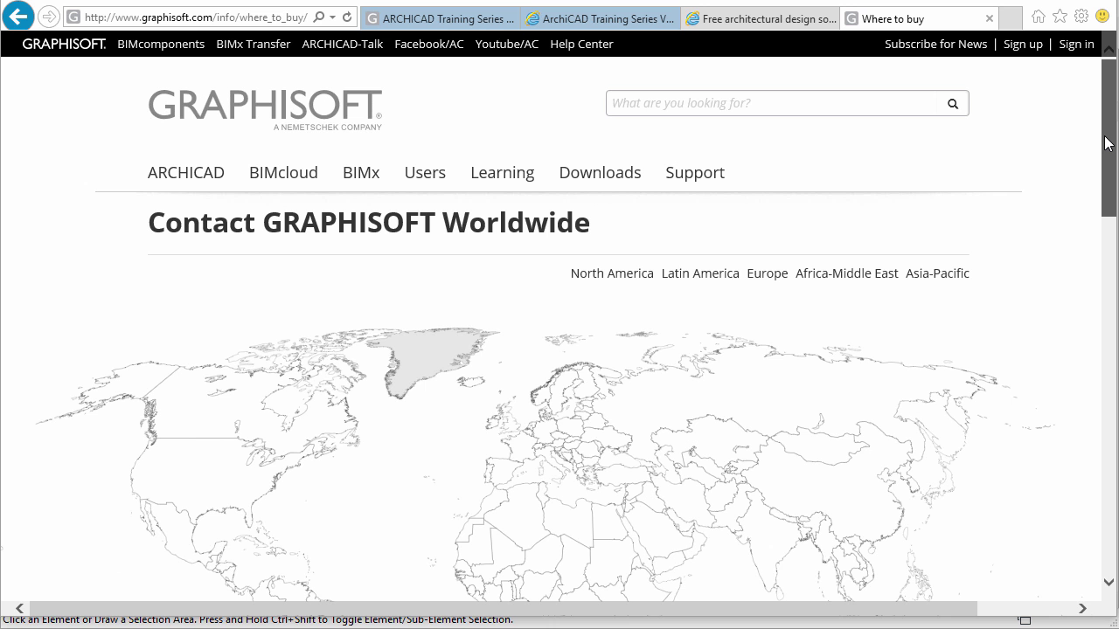
- Scroll the Where to buy page down to reveal the regional world map
left_click_drag(1105, 139, 1108, 190)
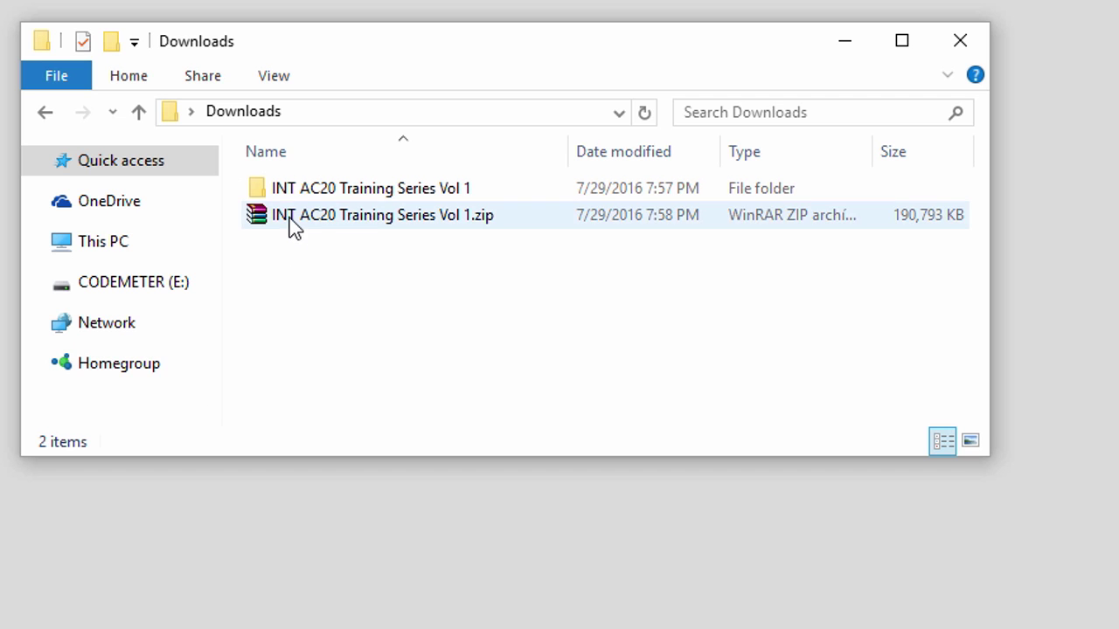
- Open the INT AC20 Training Series Vol 1 folder and select the NHS Office 20 imperial and metric .pla files
left_click(293, 225)
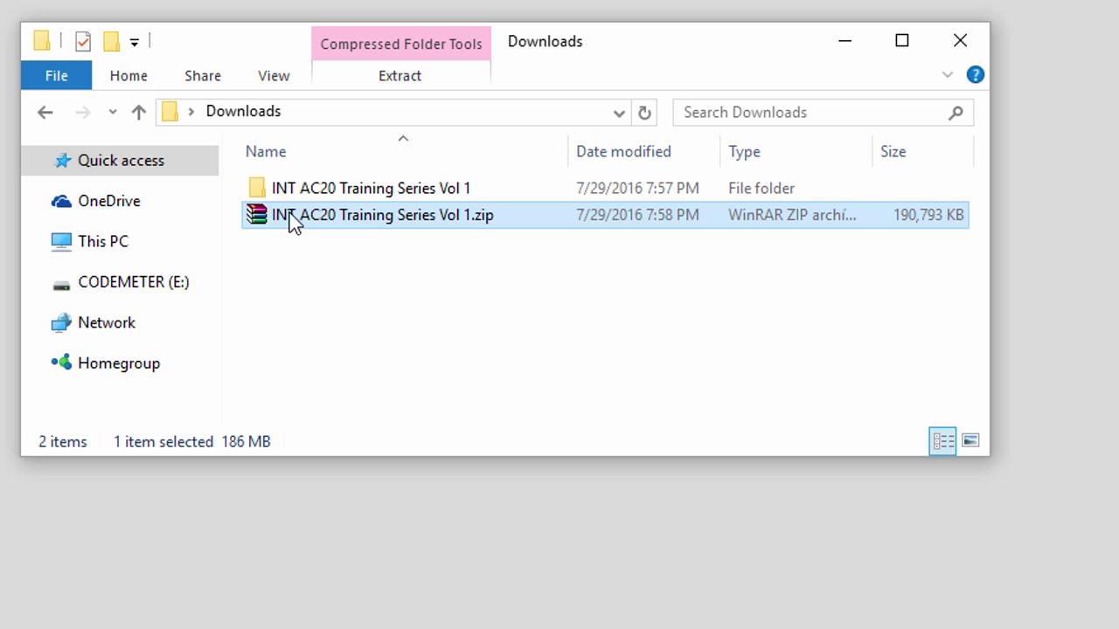
double_click(293, 192)
left_click(298, 216)
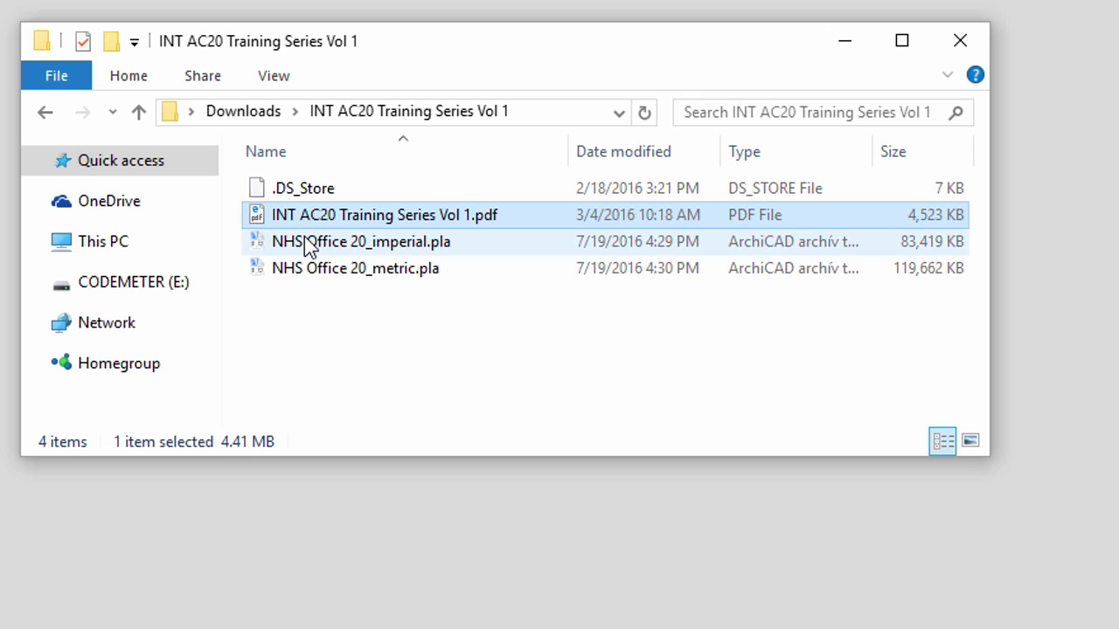
left_click(308, 243)
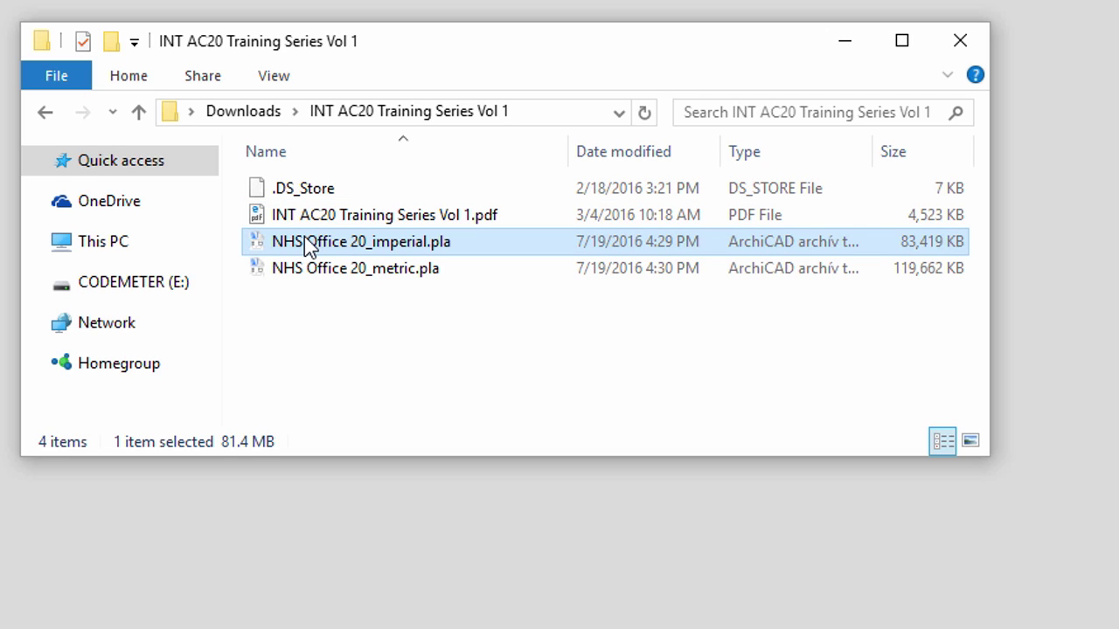
left_click(308, 269)
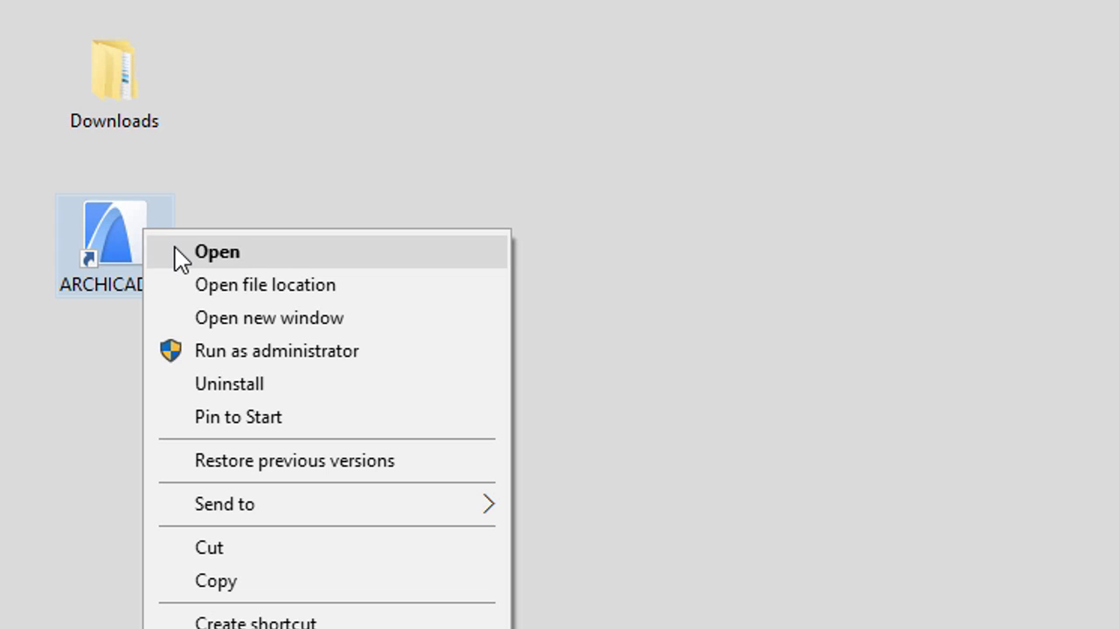
- Launch ARCHICAD and choose to browse for a solo project using the Standard Profile 20 work environment
left_click(181, 254)
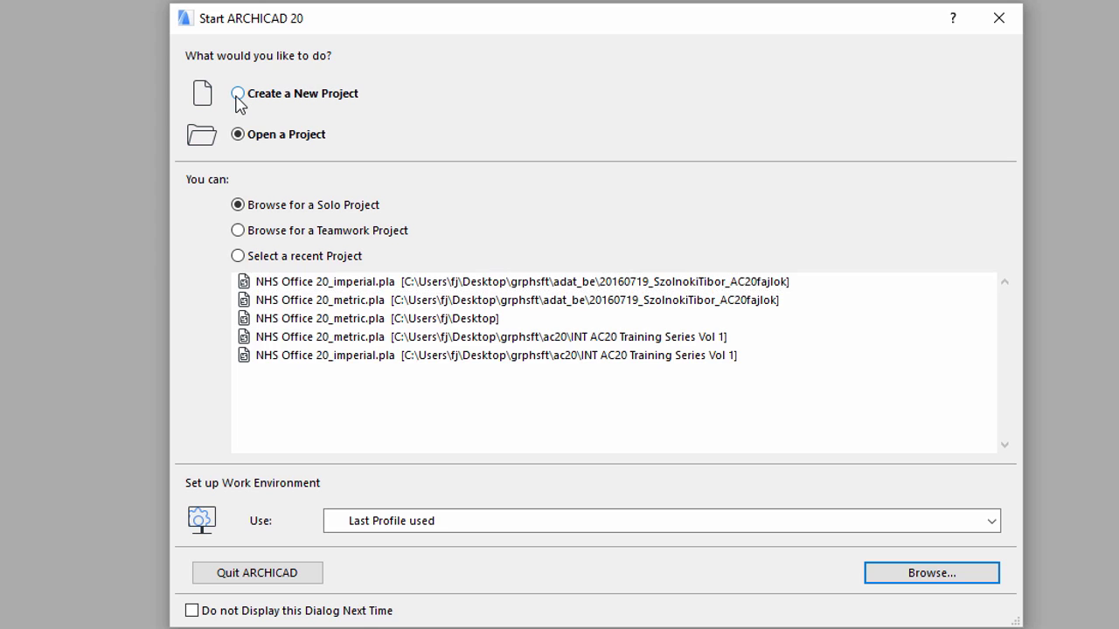
left_click(238, 94)
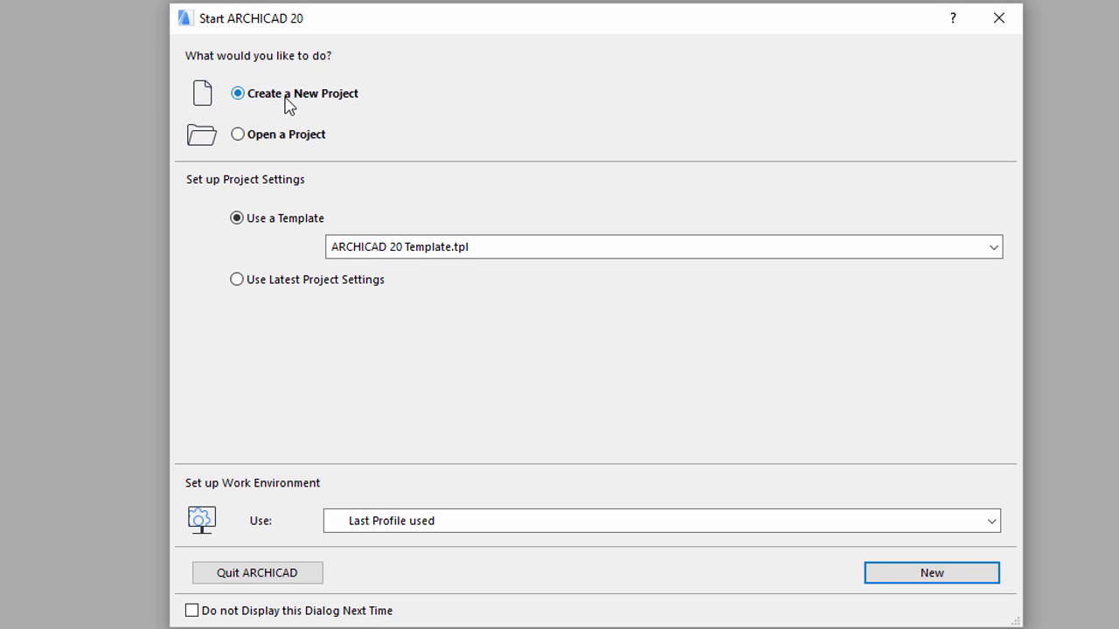
left_click(238, 135)
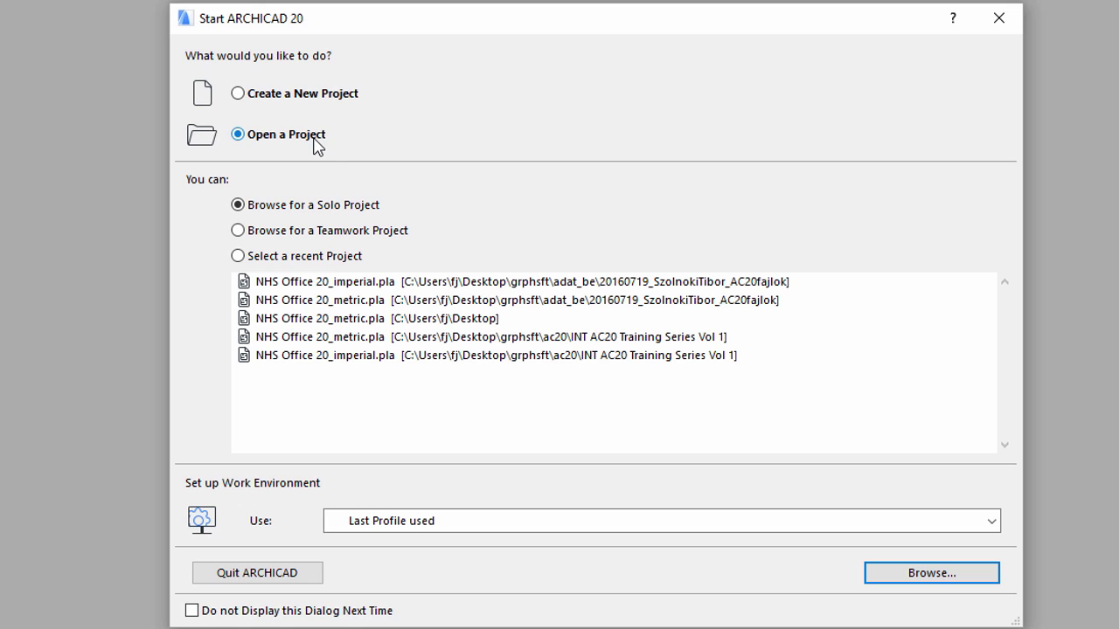
left_click(240, 206)
left_click(529, 527)
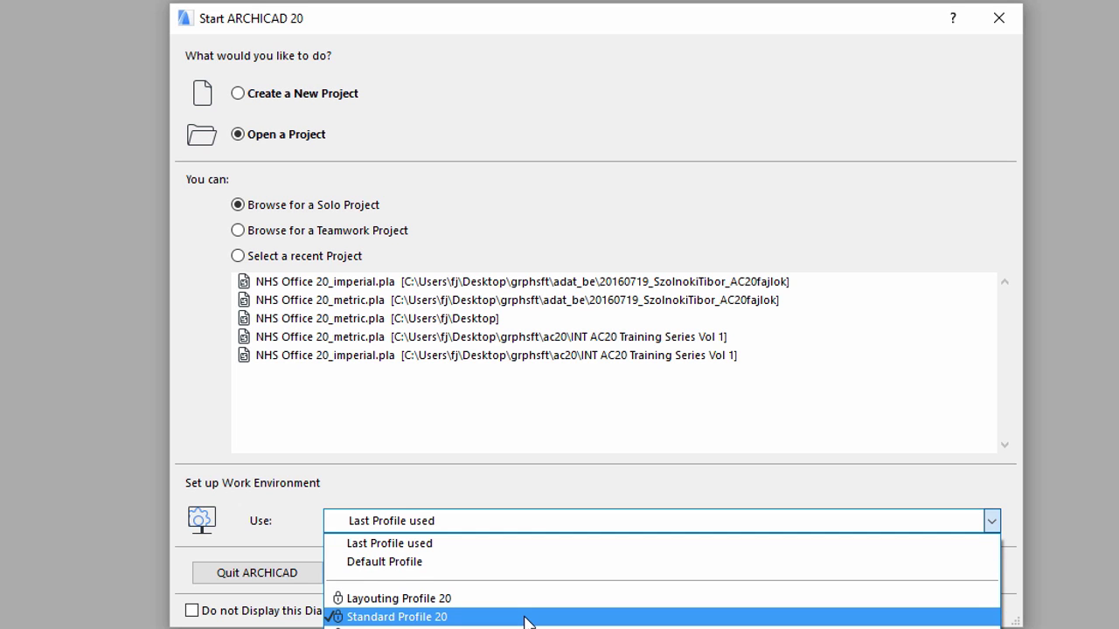
left_click(525, 618)
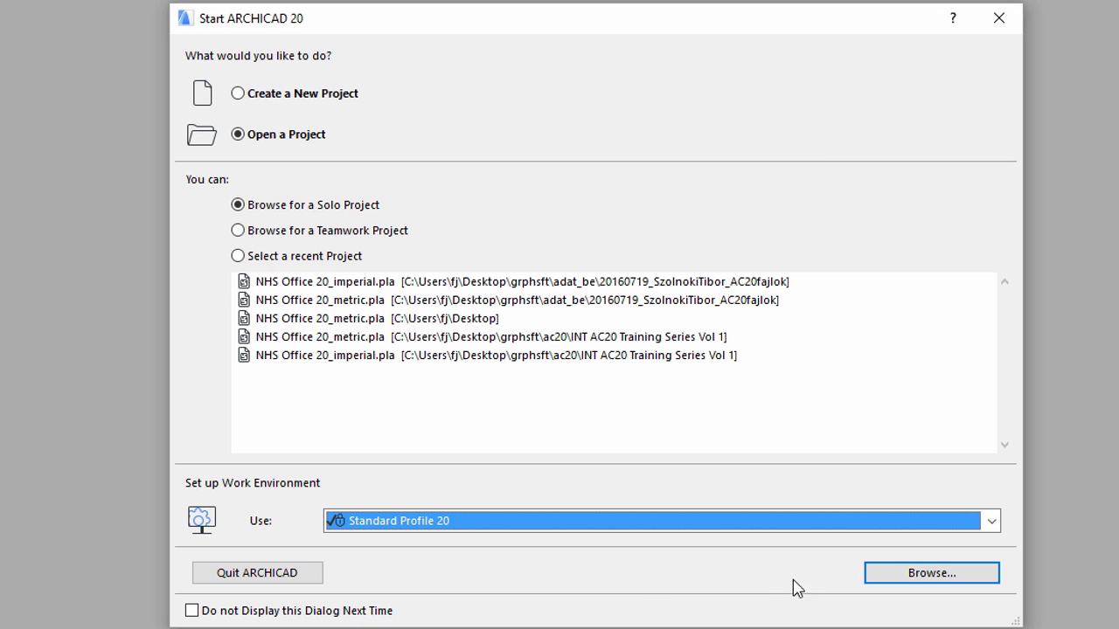
left_click(878, 585)
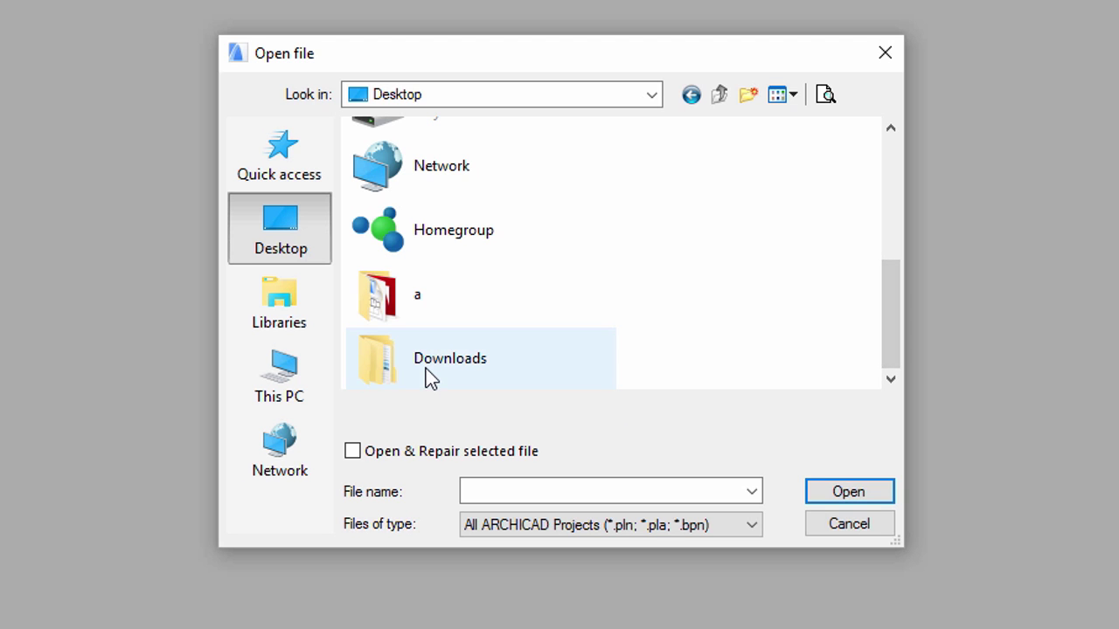
- Open NHS Office 20_imperial.pla from Downloads > INT AC20 Training Series Vol 1
double_click(429, 377)
double_click(396, 160)
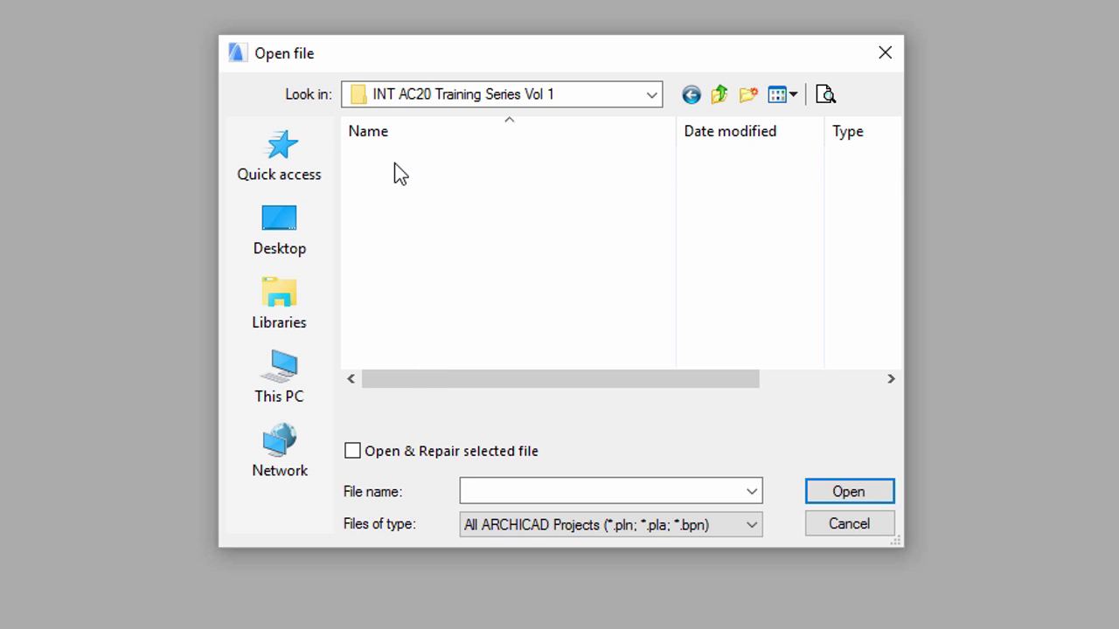
left_click(396, 162)
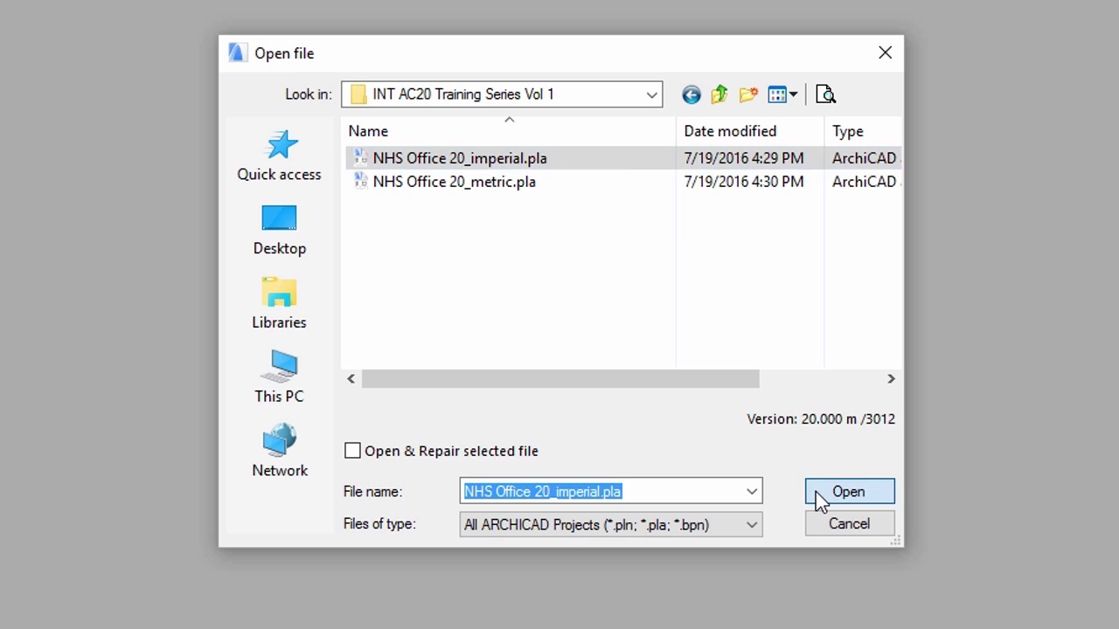
left_click(820, 494)
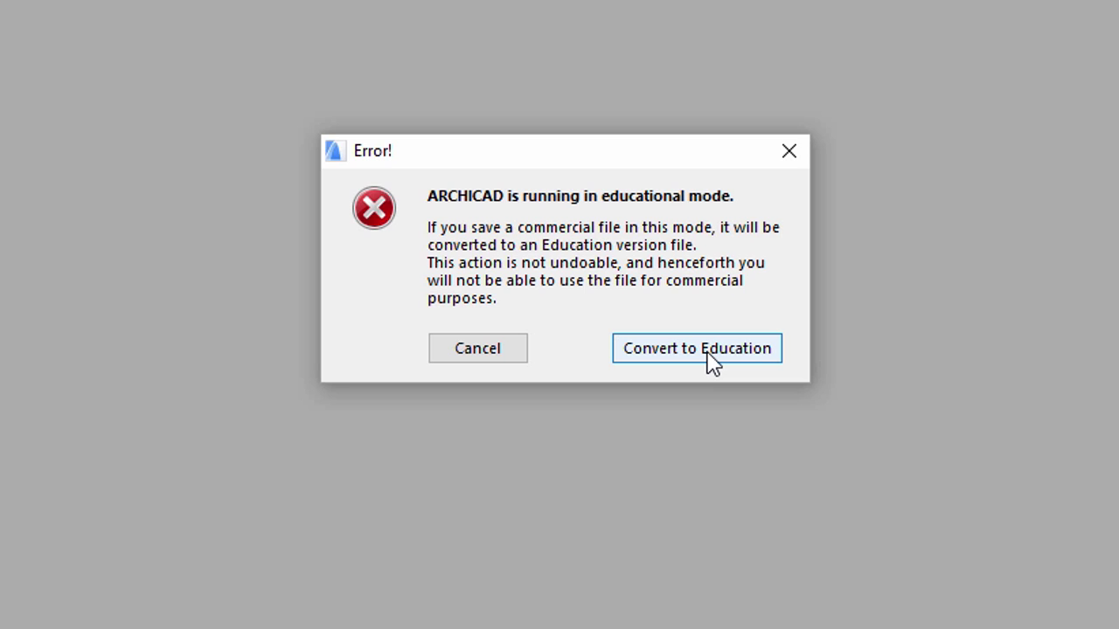
- Convert to Education, read library elements directly from the archive, and skip all drawing updates
left_click(708, 355)
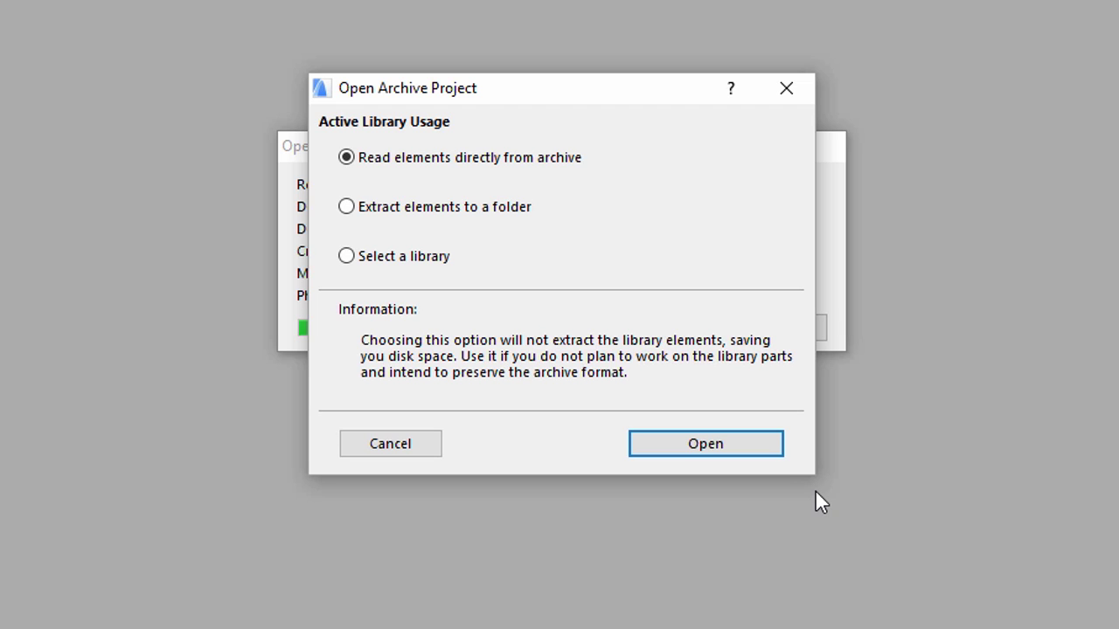
left_click(735, 456)
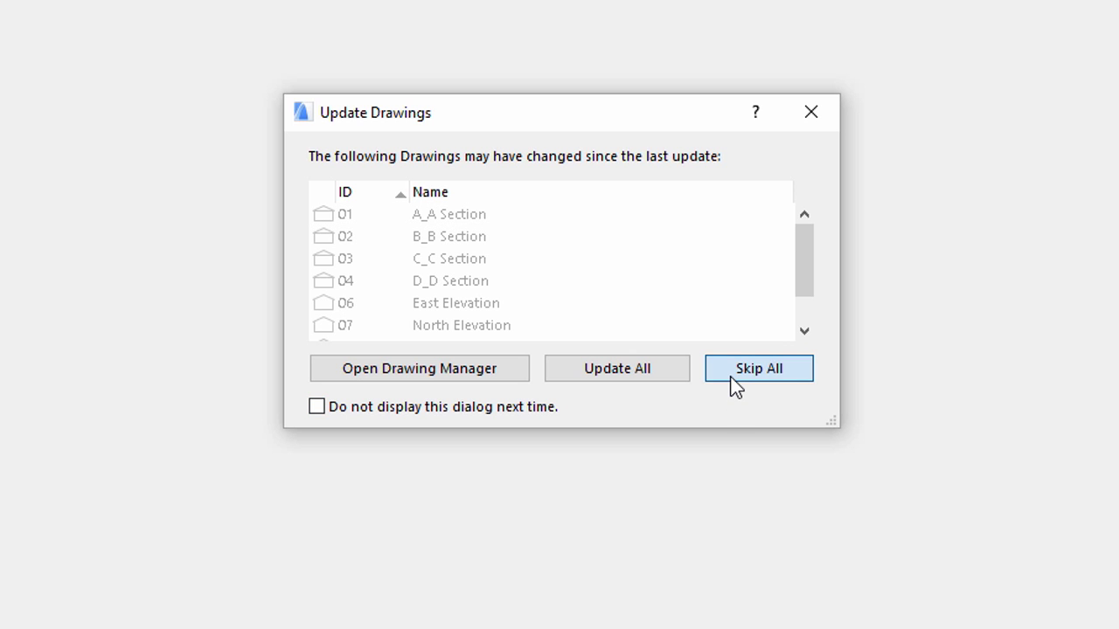
left_click(733, 376)
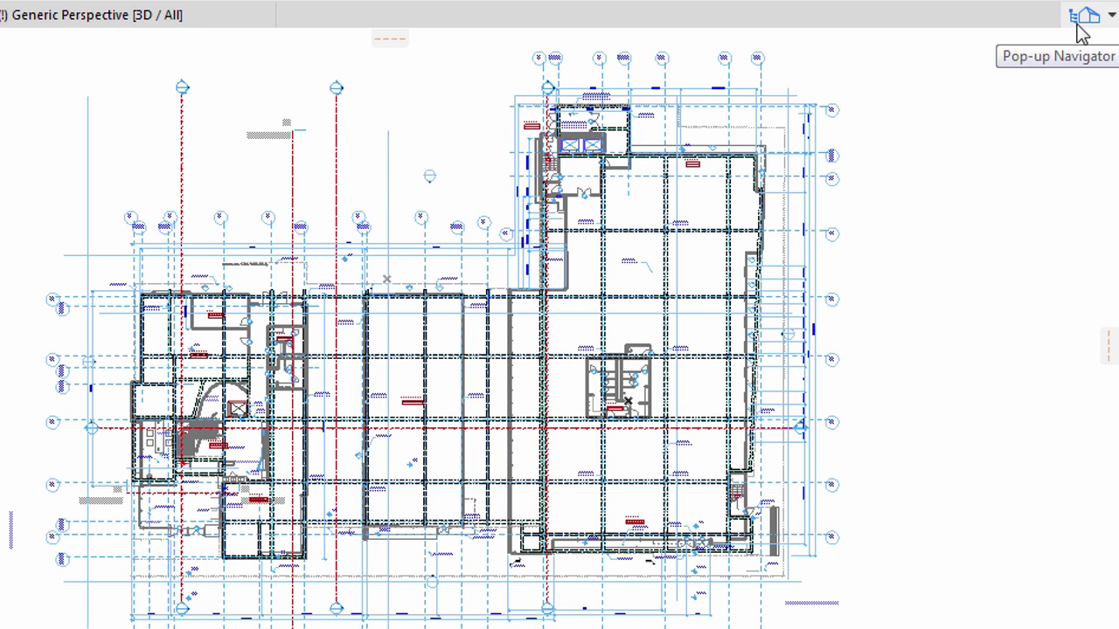
left_click(1082, 32)
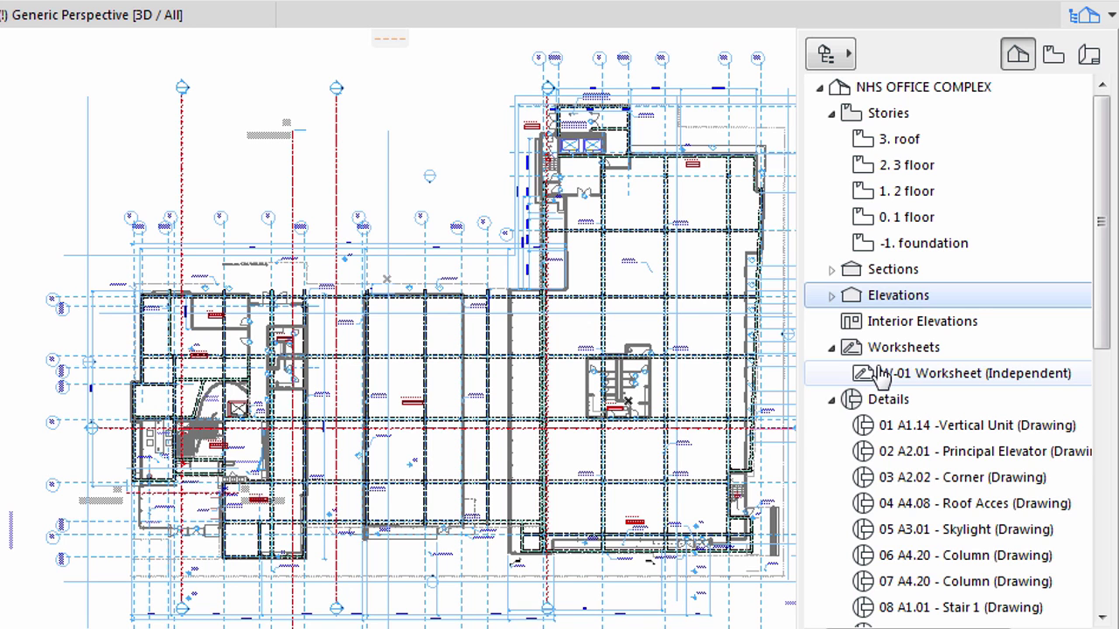
left_click(940, 406)
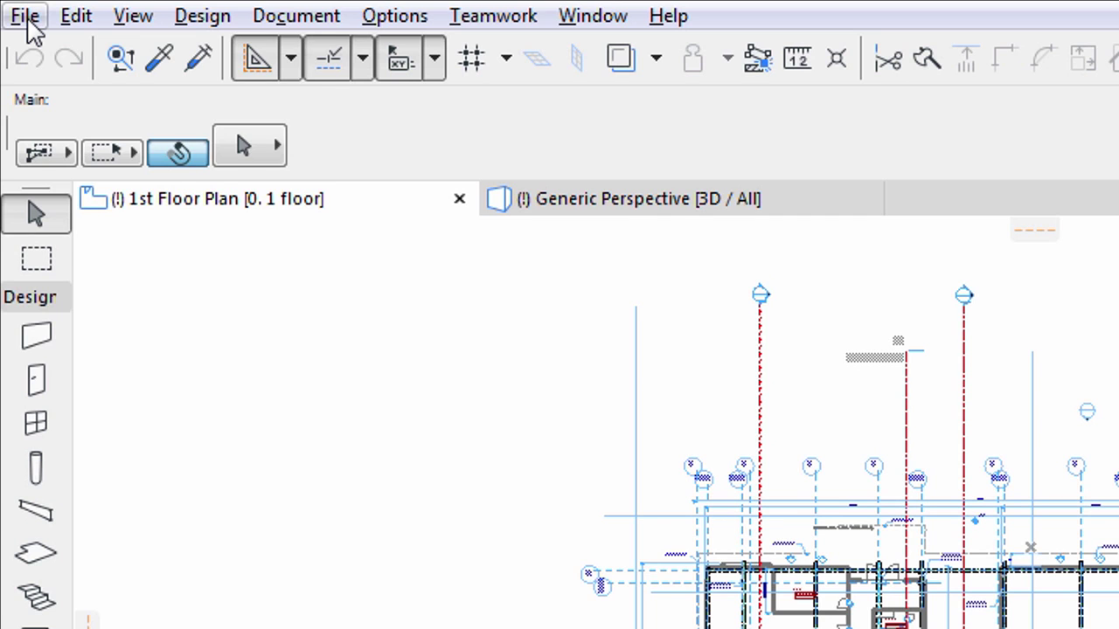
left_click(26, 16)
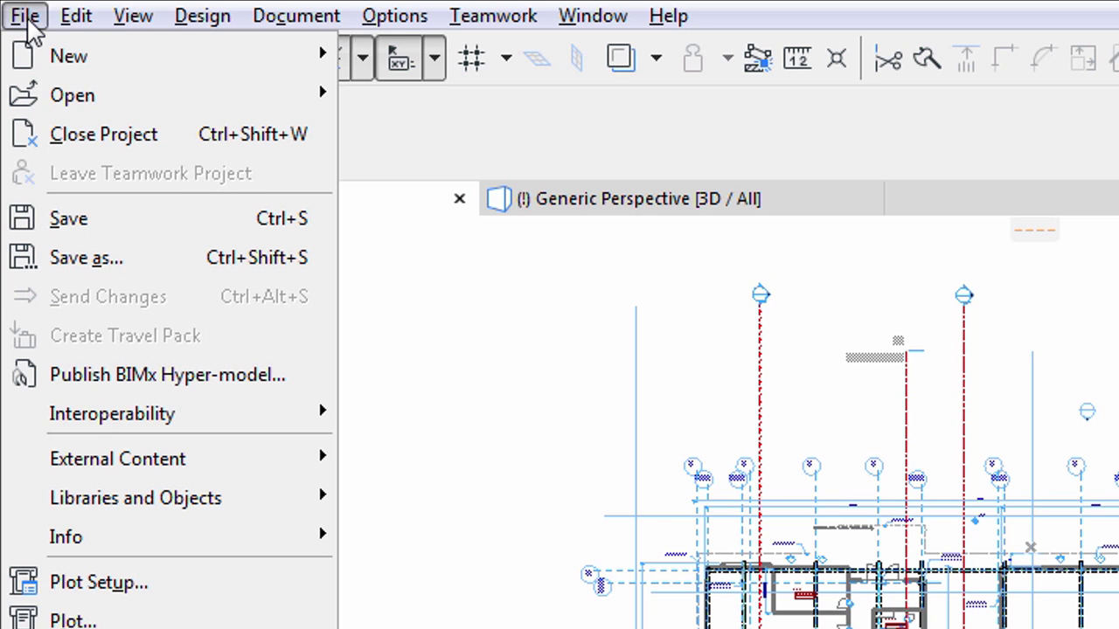
mouse_move(75, 24)
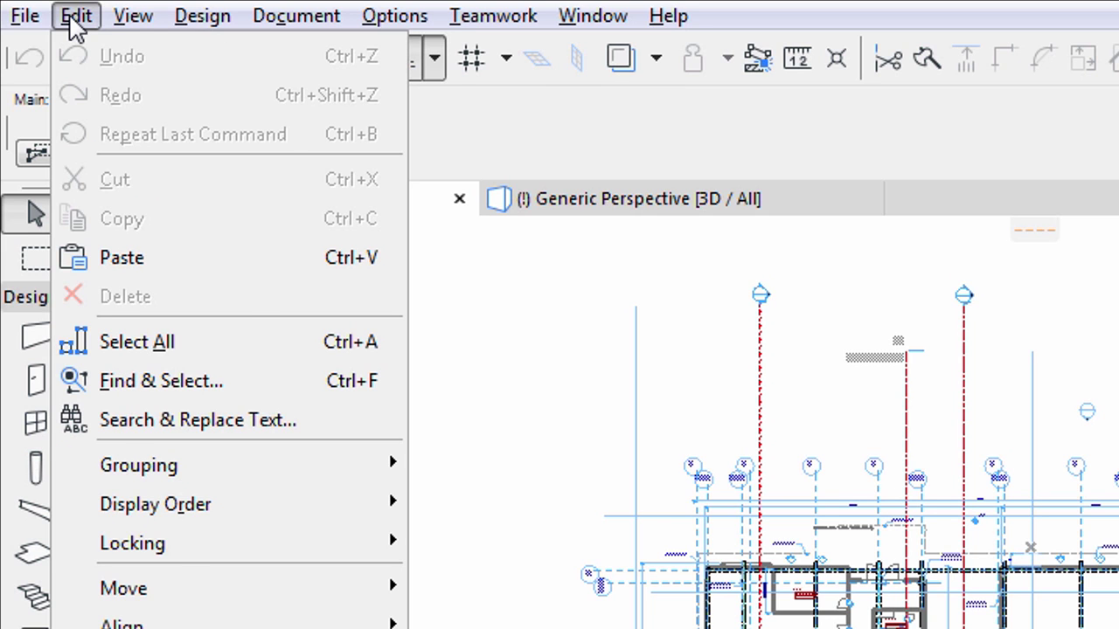
mouse_move(113, 28)
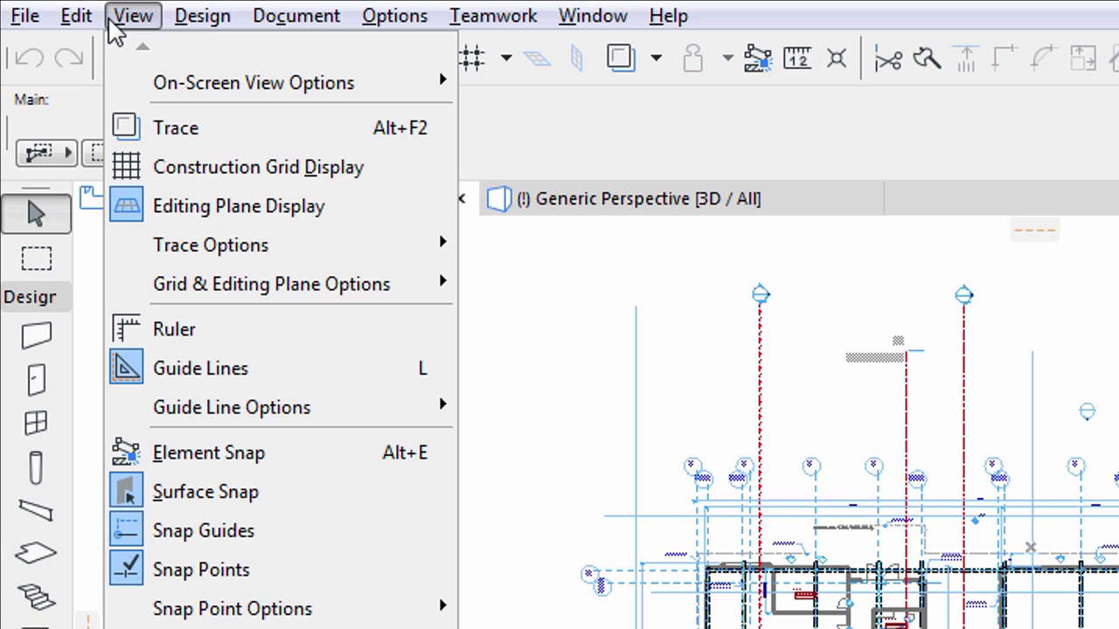
left_click(122, 19)
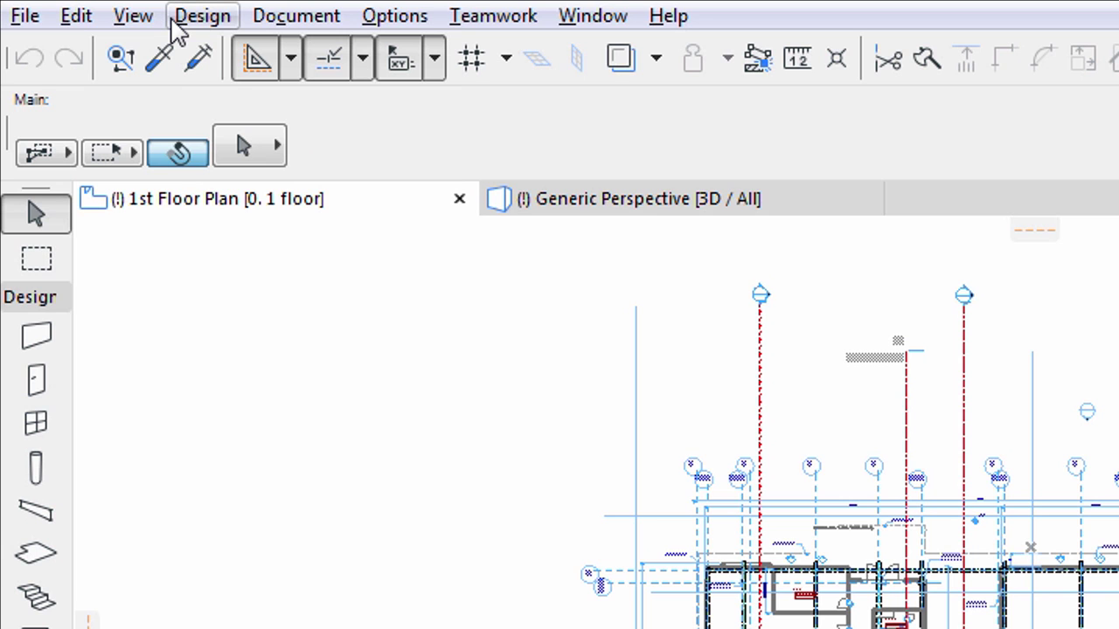
left_click(173, 22)
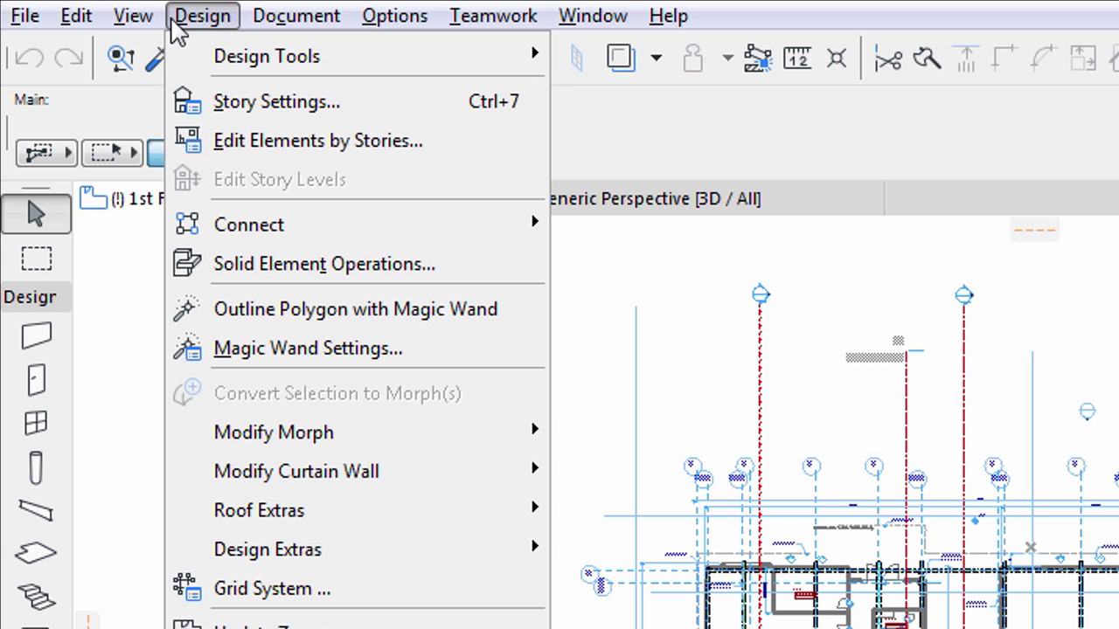
left_click(178, 27)
left_click(262, 26)
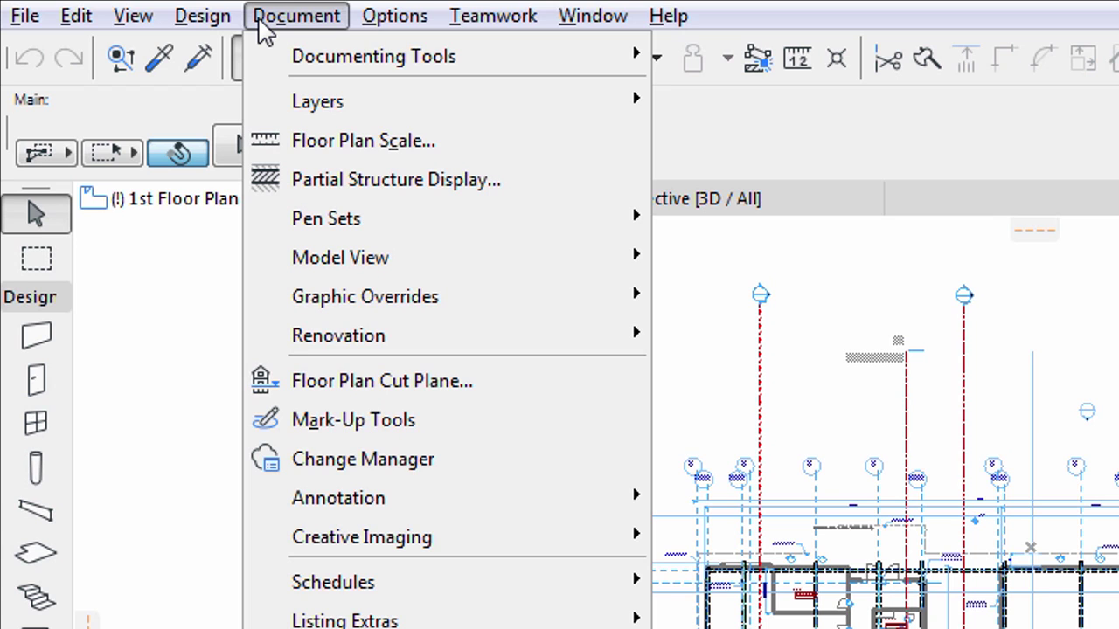
left_click(267, 26)
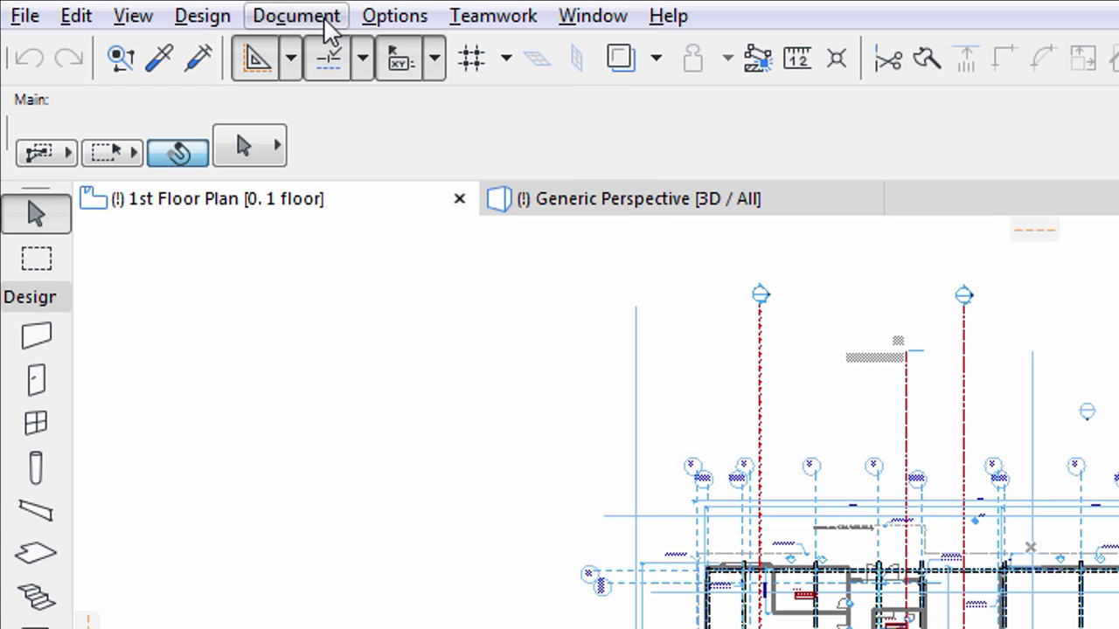
left_click(368, 26)
mouse_move(393, 274)
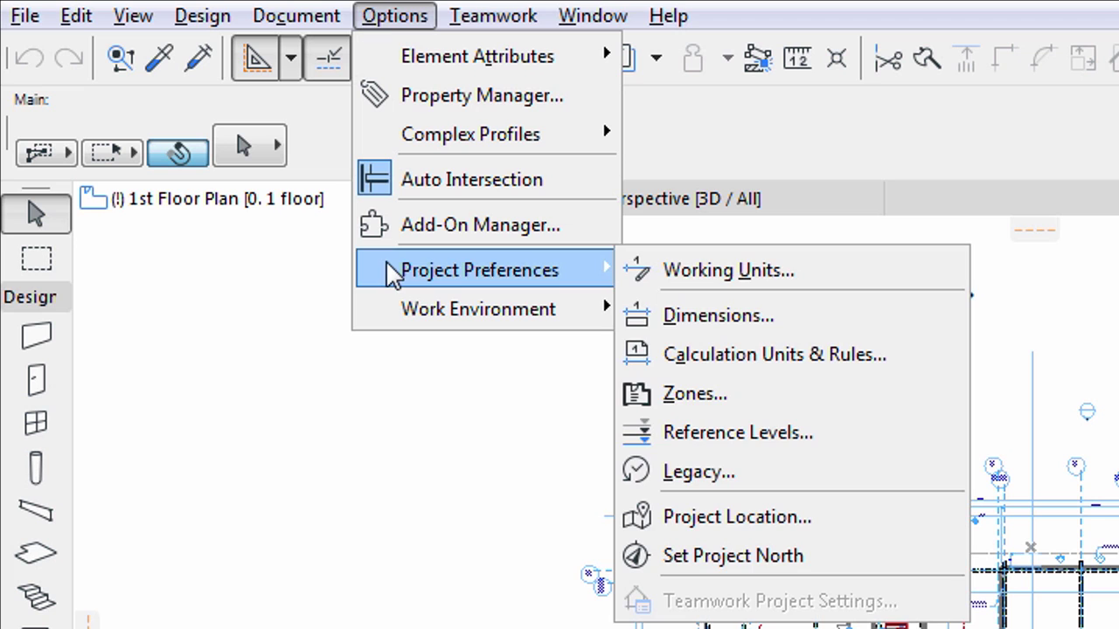
mouse_move(390, 310)
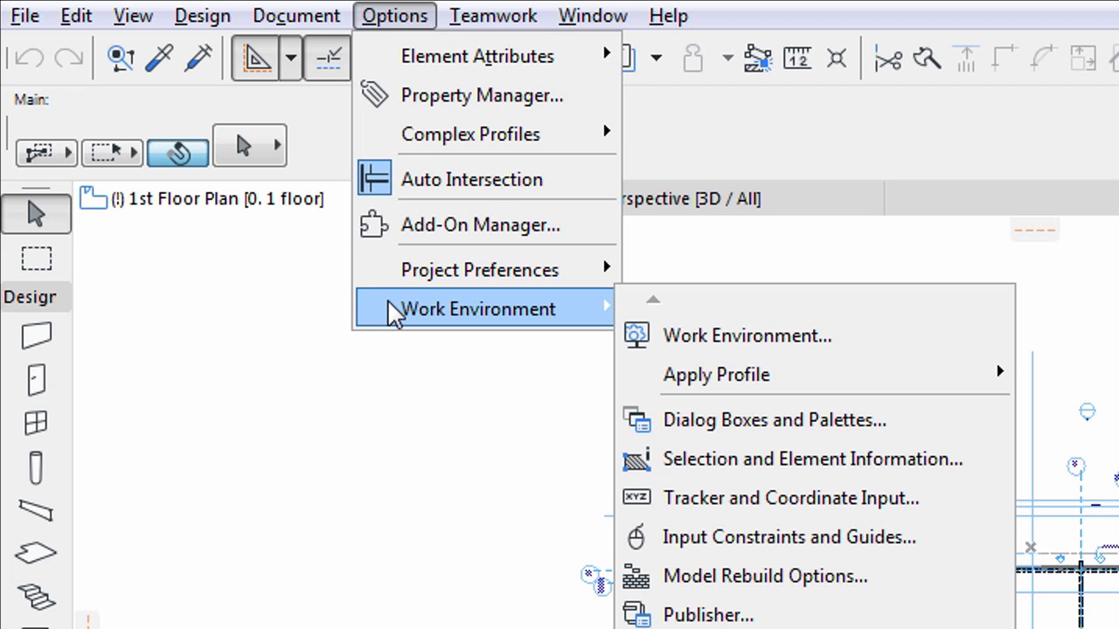
left_click(395, 16)
left_click(505, 28)
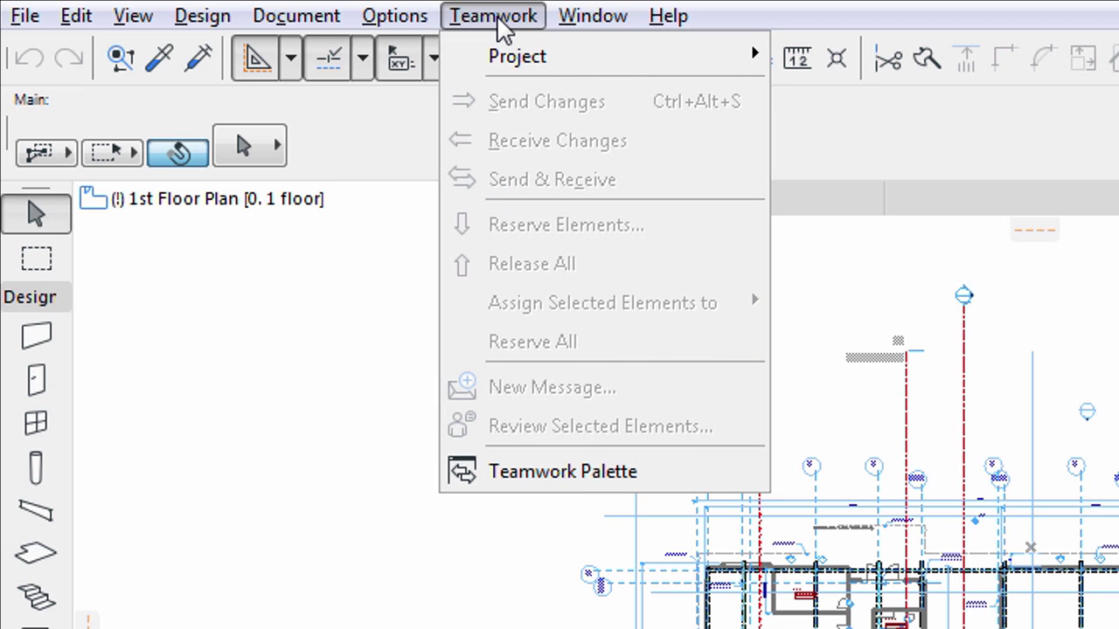
mouse_move(570, 30)
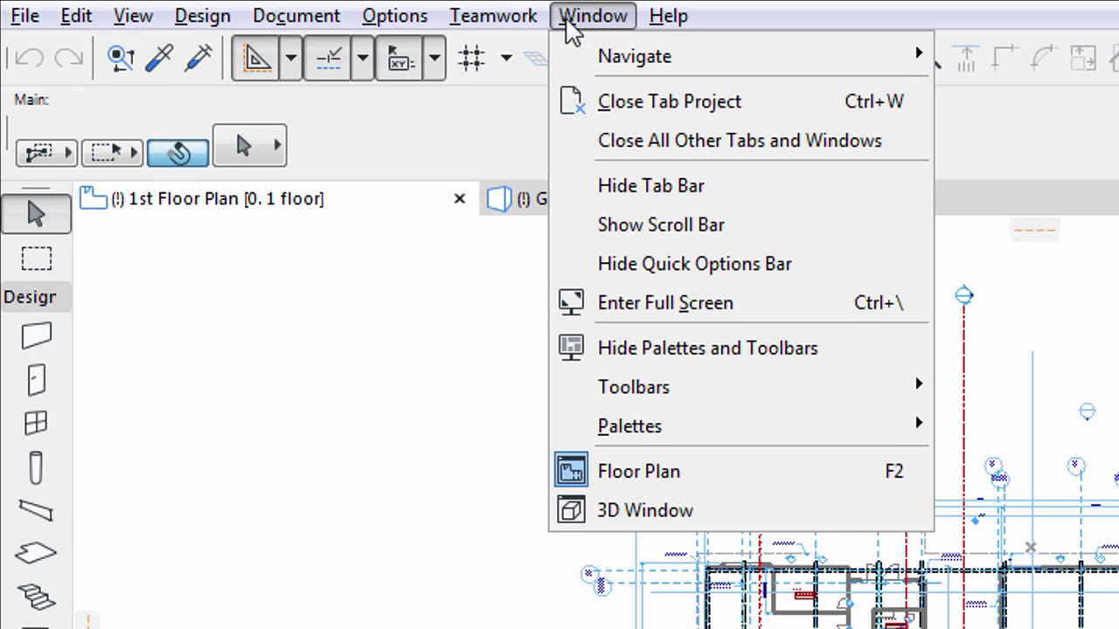
left_click(570, 30)
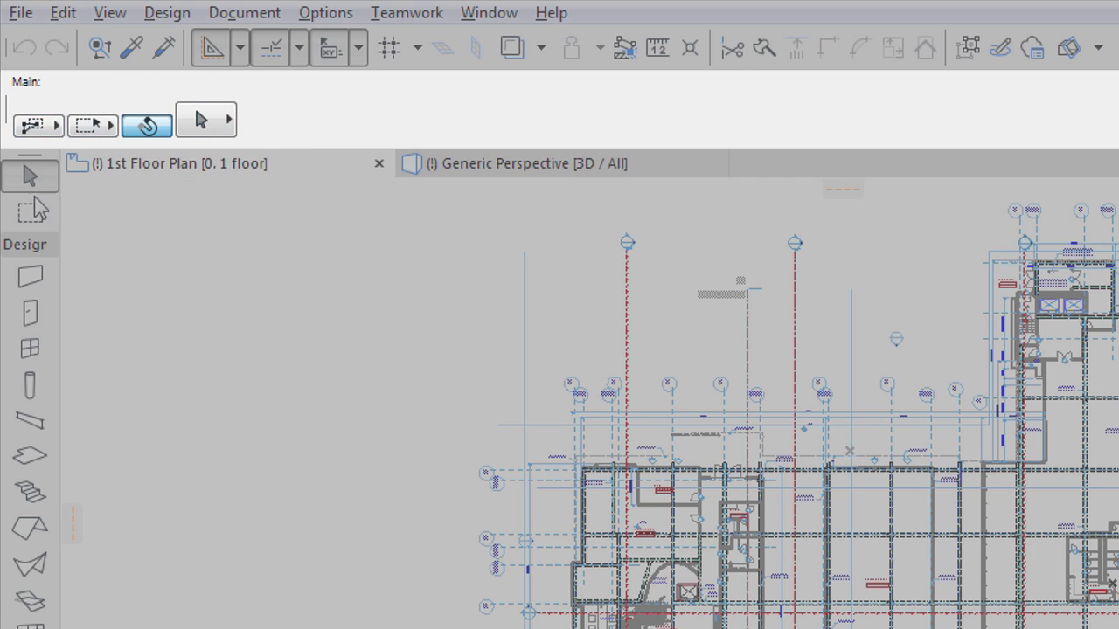
- Switch to the Wall tool, then the Door tool, and make the Info Box taller
left_click(30, 278)
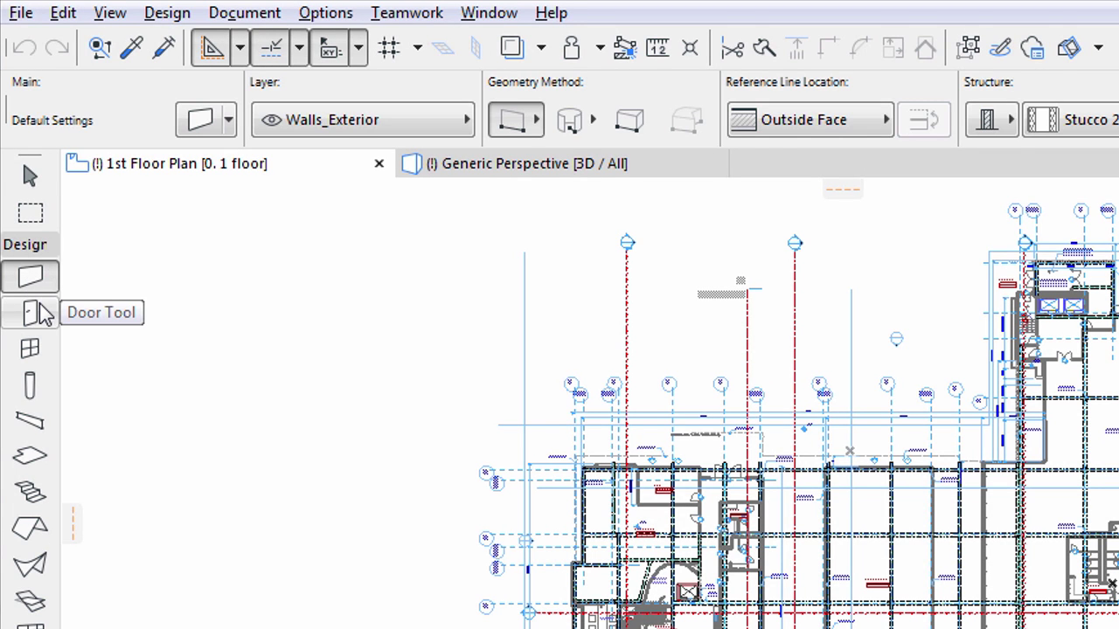
left_click(36, 313)
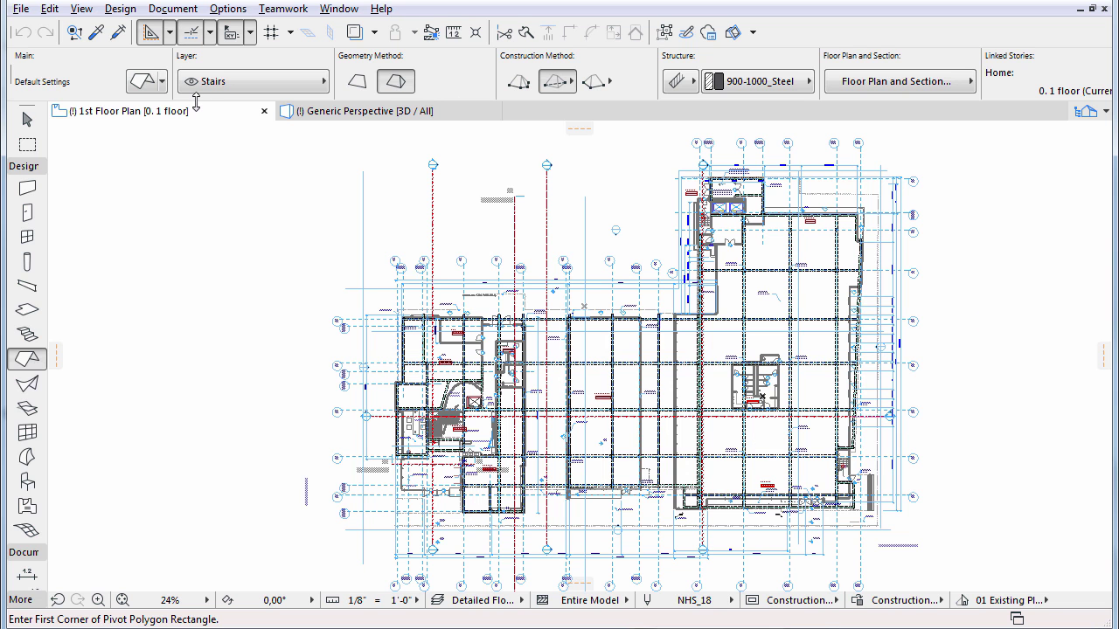
left_click_drag(197, 102, 187, 244)
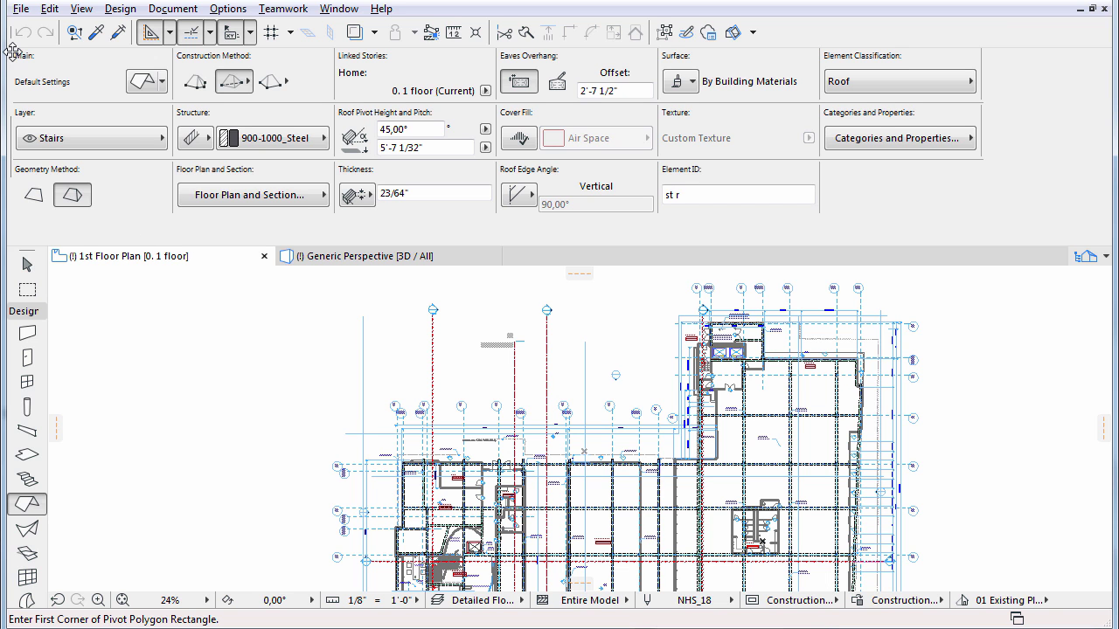
- Float the Info Box, narrow it to one column, re-dock it narrower, then start Increase Zoom
left_click_drag(10, 53, 91, 83)
left_click_drag(426, 556, 258, 529)
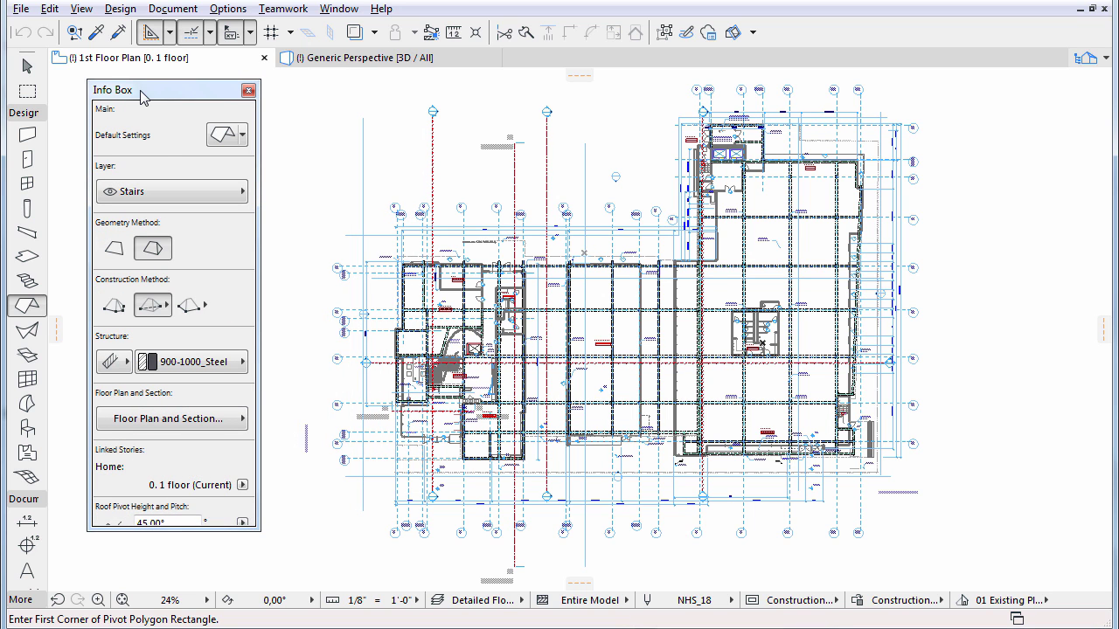
left_click_drag(143, 96, 50, 66)
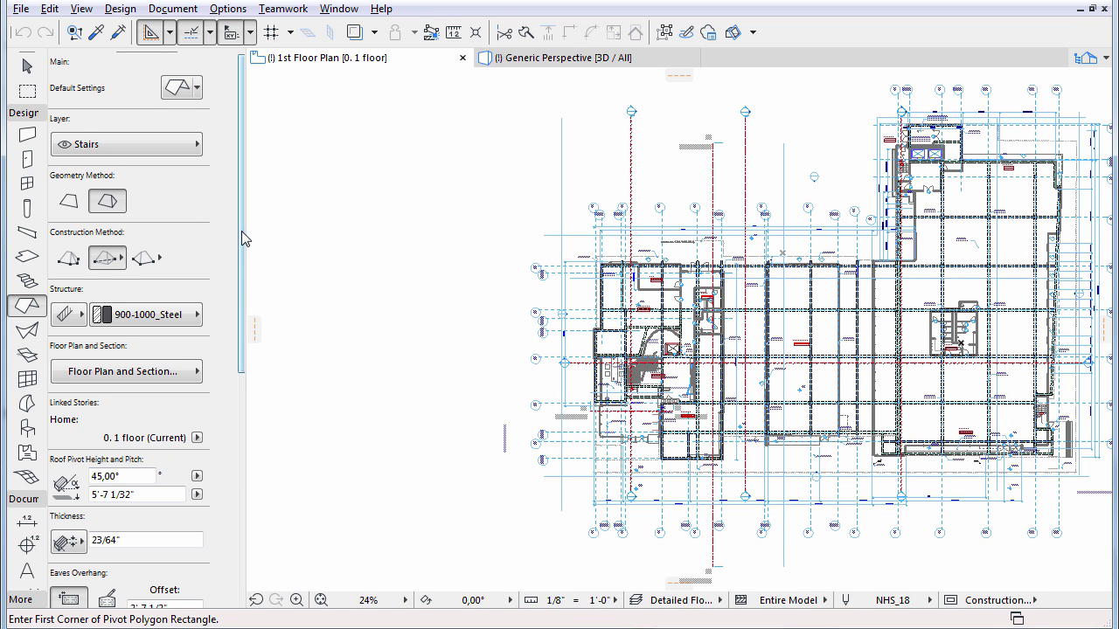
left_click_drag(237, 228, 198, 220)
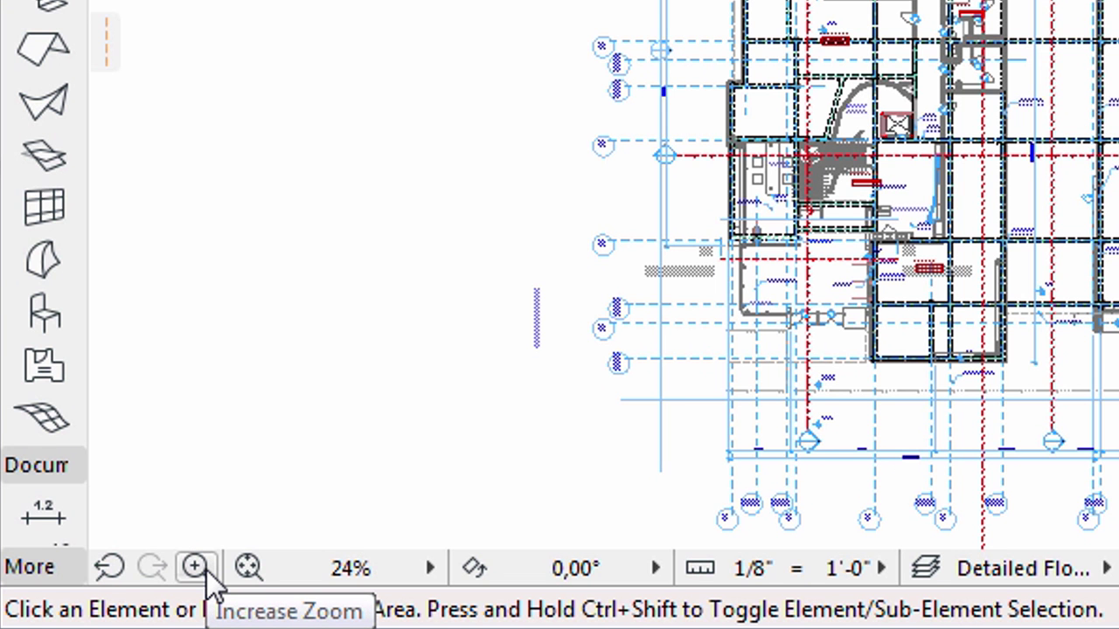
left_click(207, 572)
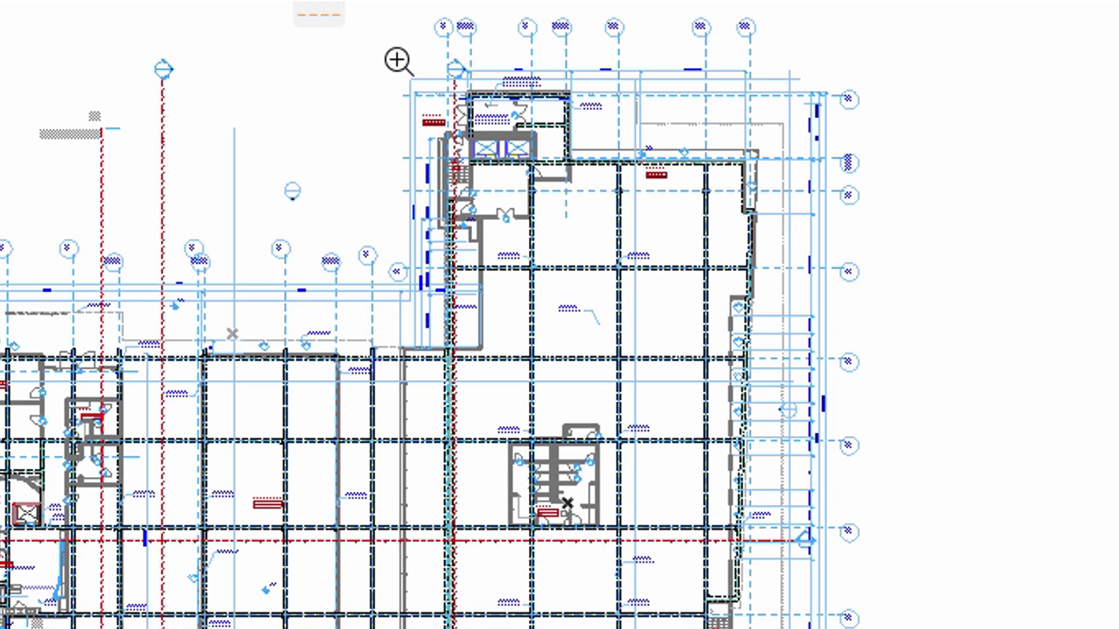
- Zoom a rectangle onto the northern stair core, then use Fit in Window, Previous Zoom and Next Zoom
left_click(395, 58)
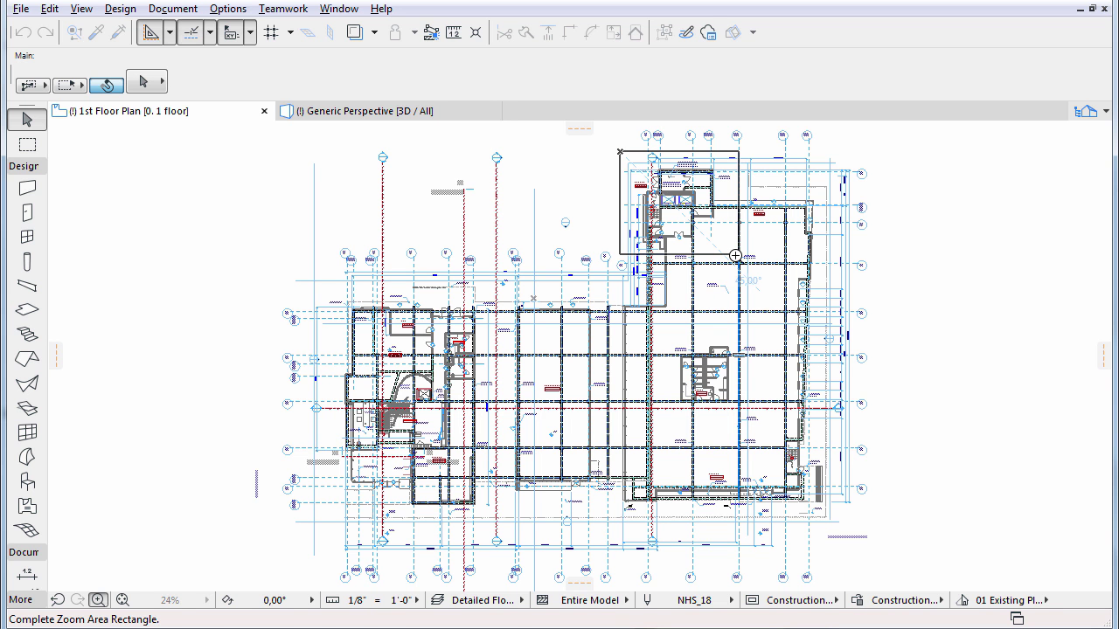
left_click(735, 256)
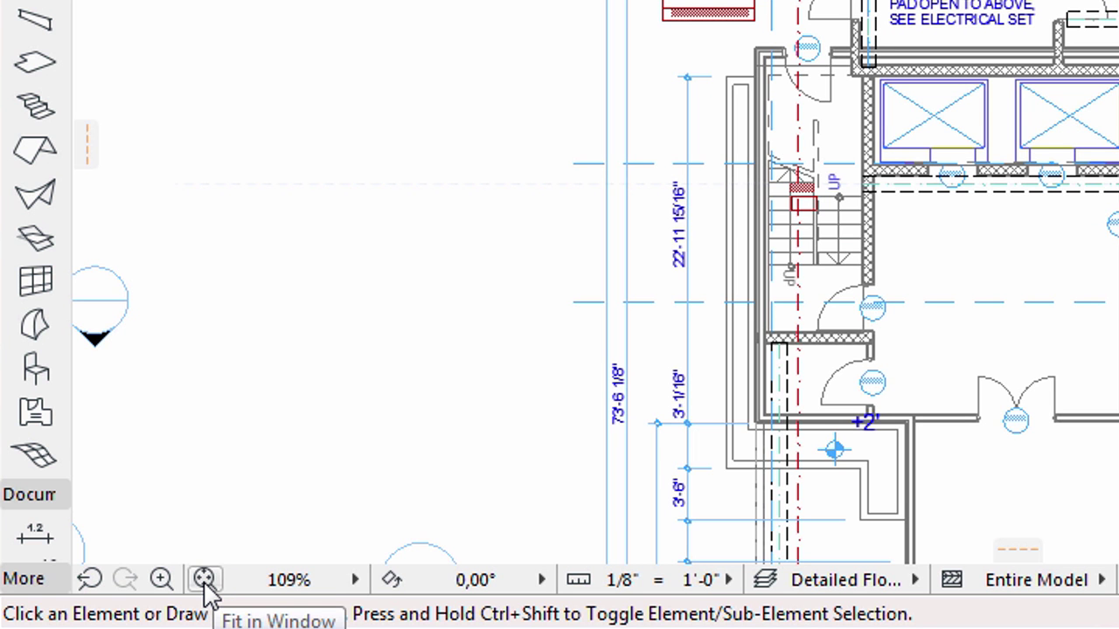
left_click(205, 580)
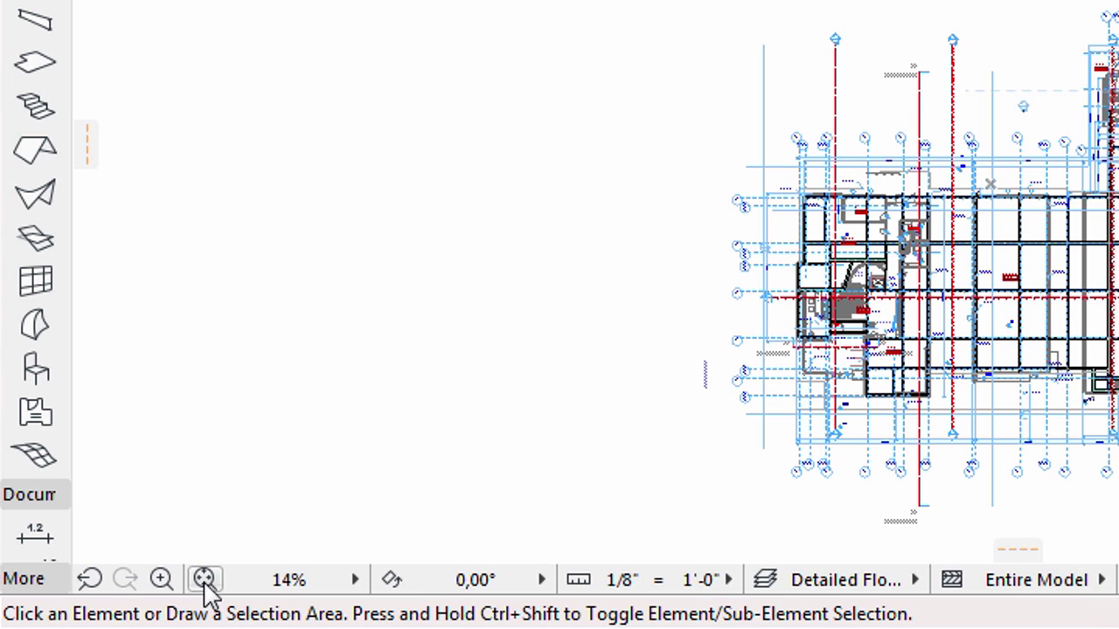
left_click(102, 590)
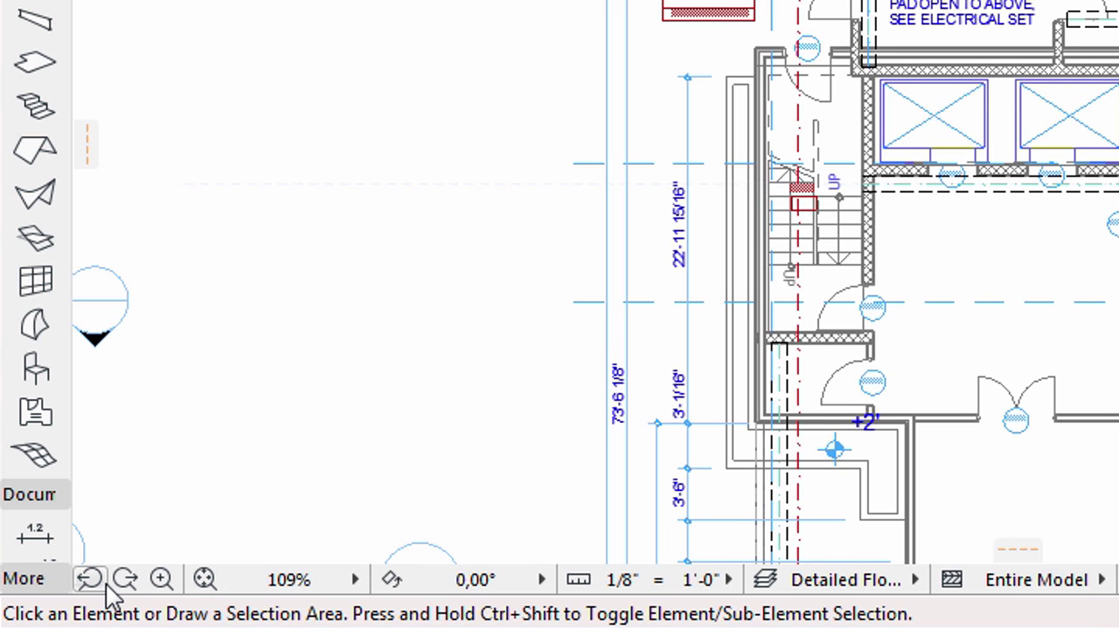
left_click(125, 580)
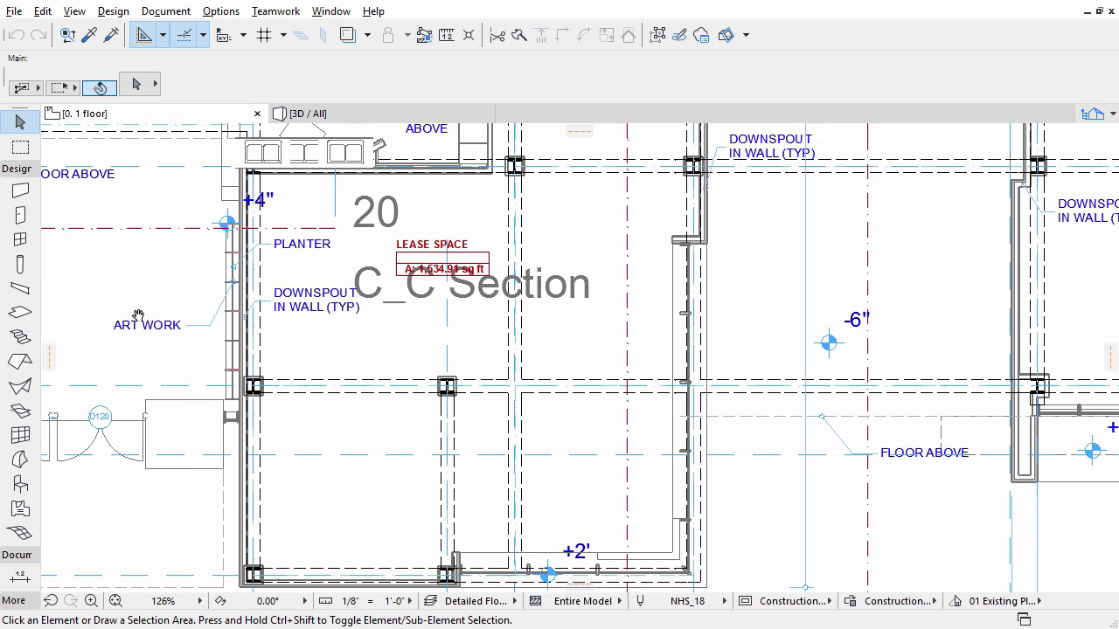
- Pan across to the lease space and wheel-zoom in on the restrooms, lobby corridor and garden
mouse_move(140, 303)
middle_mouse_down()
mouse_move(277, 416)
mouse_move(435, 431)
mouse_move(503, 531)
middle_mouse_up()
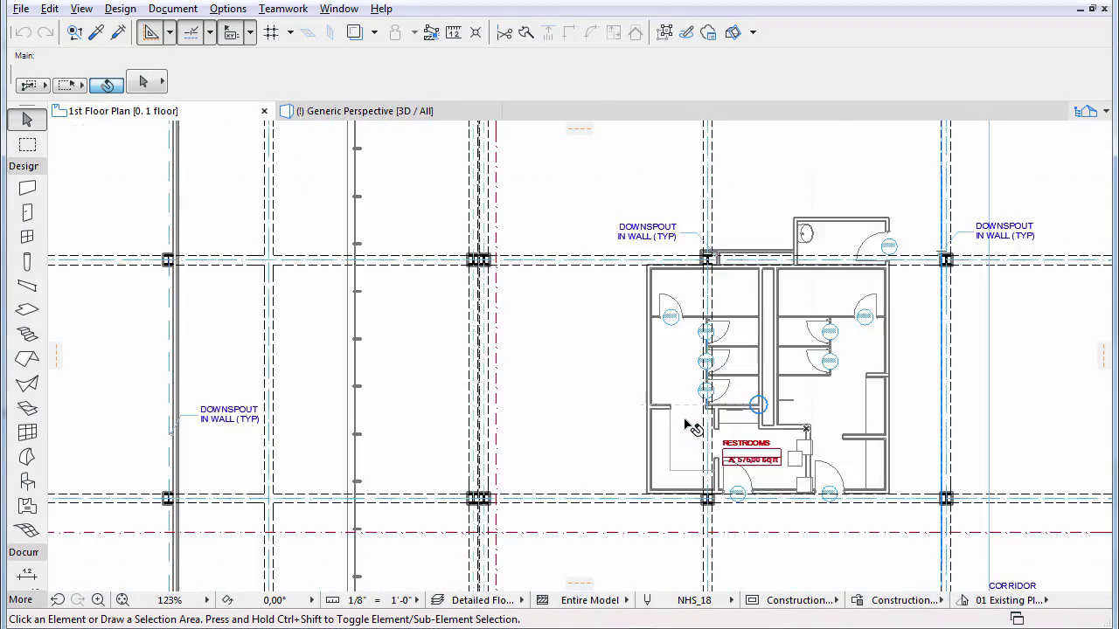
scroll(691, 429, "down", 4)
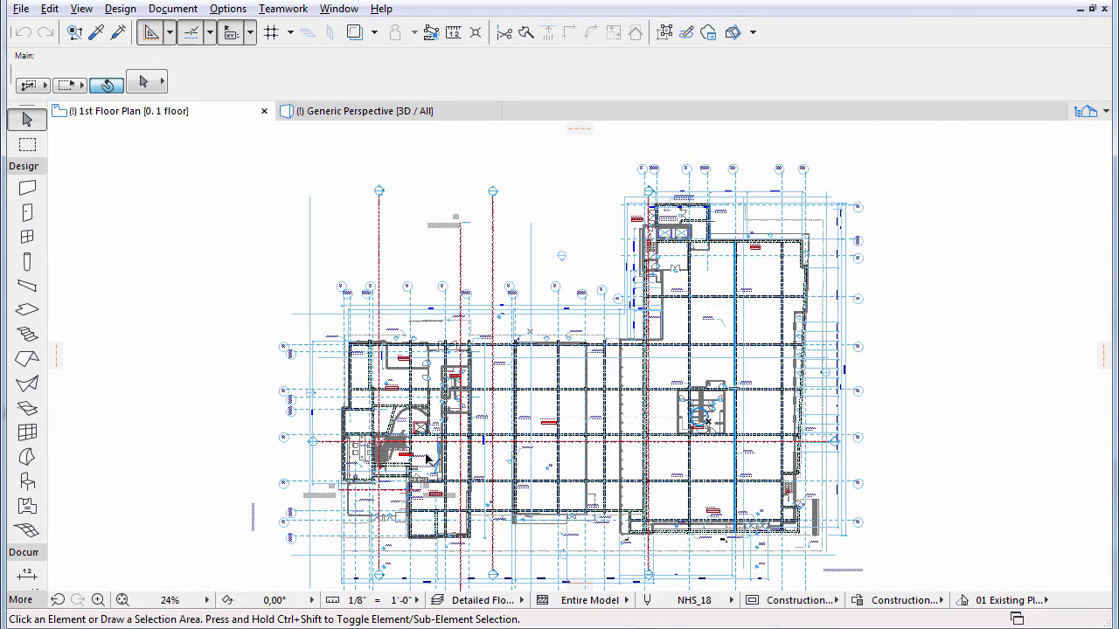
scroll(408, 455, "up", 2)
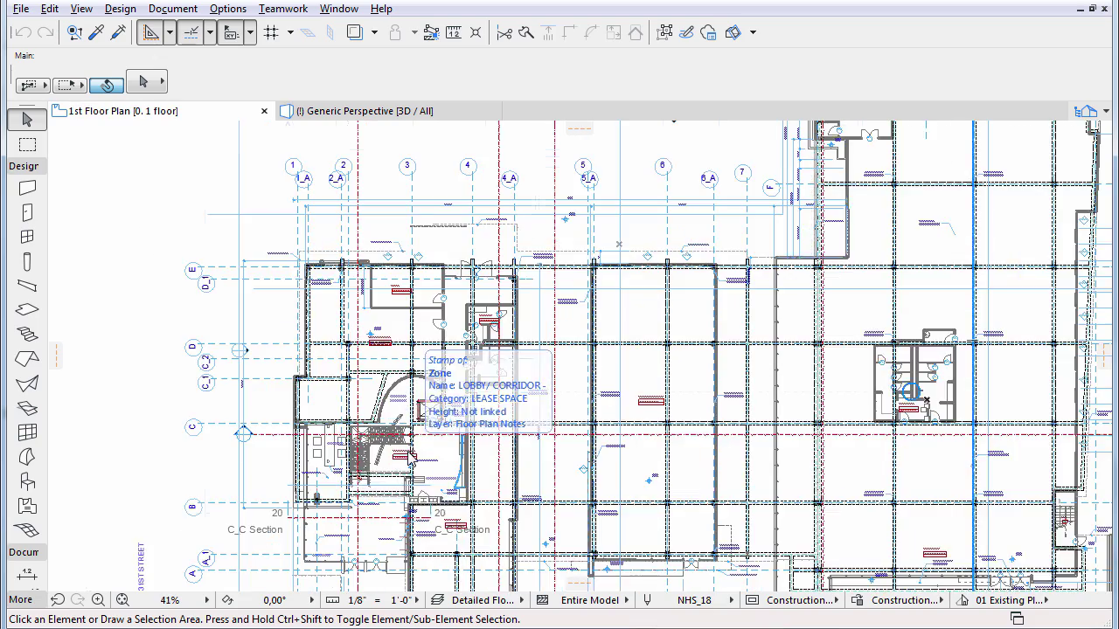
scroll(409, 456, "up", 3)
scroll(408, 454, "up", 7)
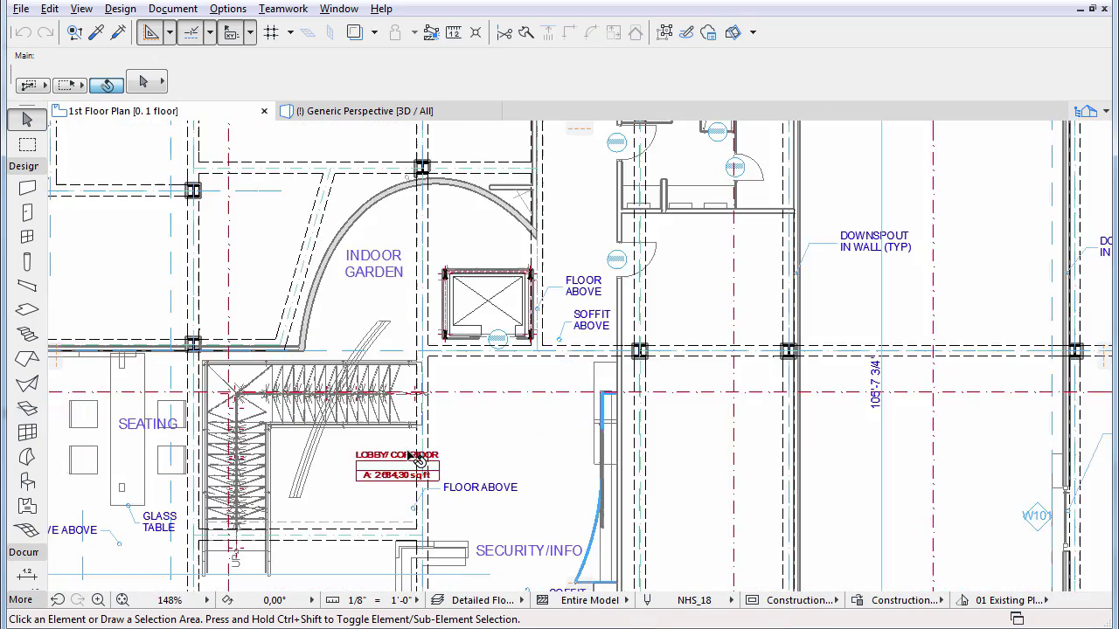
scroll(408, 457, "up", 2)
- Zoom back out and pan the plan to centre the whole first floor at 24%
scroll(410, 454, "down", 3)
scroll(585, 426, "down", 4)
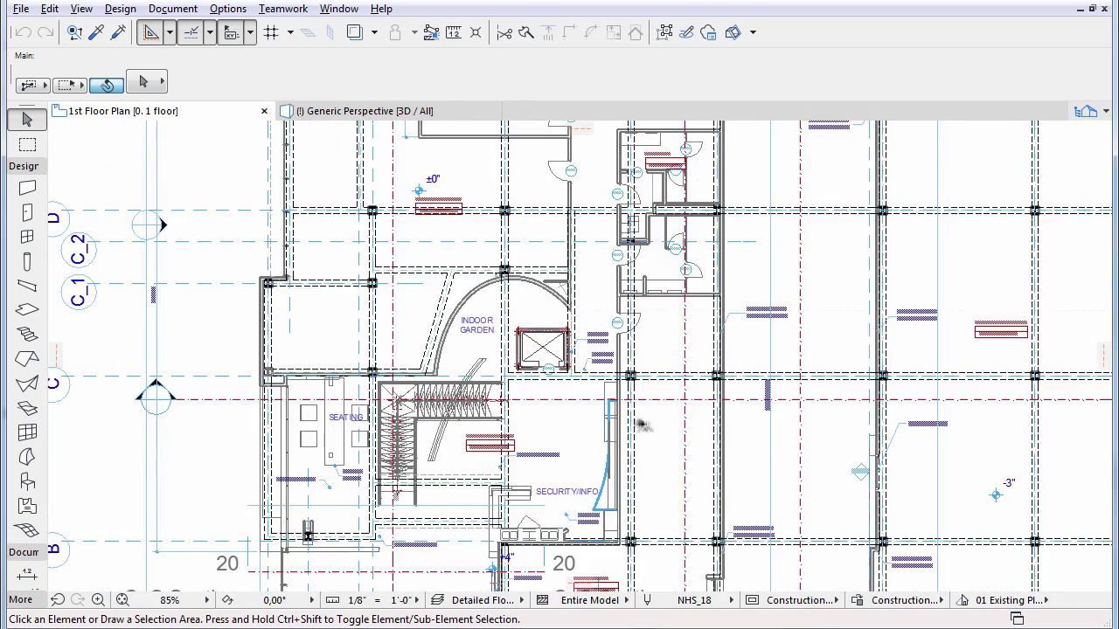
scroll(704, 422, "down", 3)
scroll(704, 422, "down", 2)
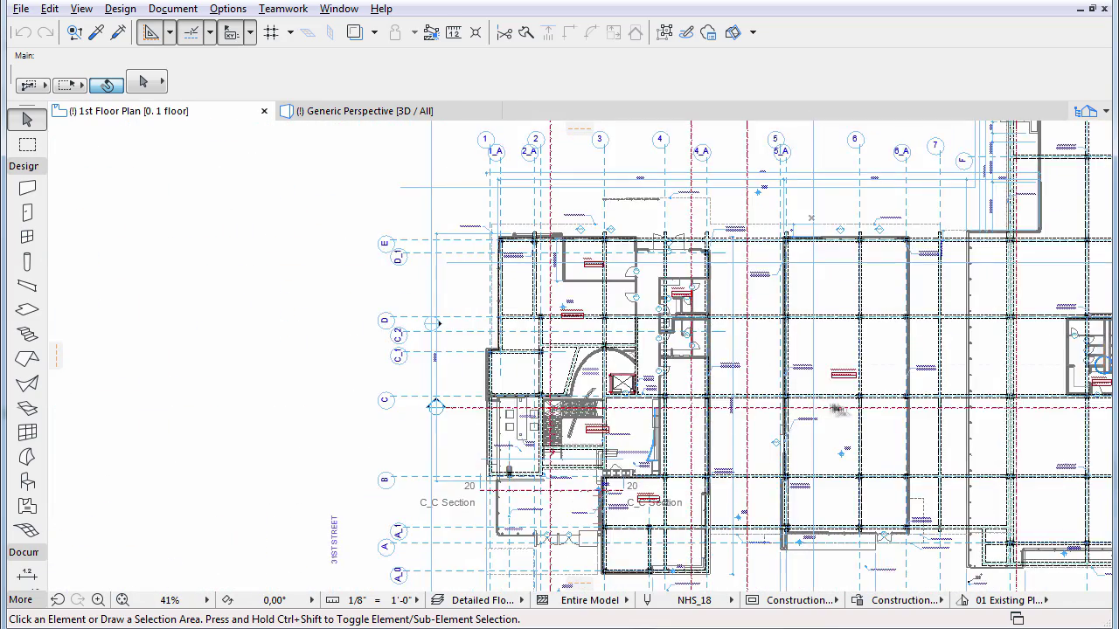
scroll(771, 420, "down", 4)
middle_click_drag(819, 419, 443, 428)
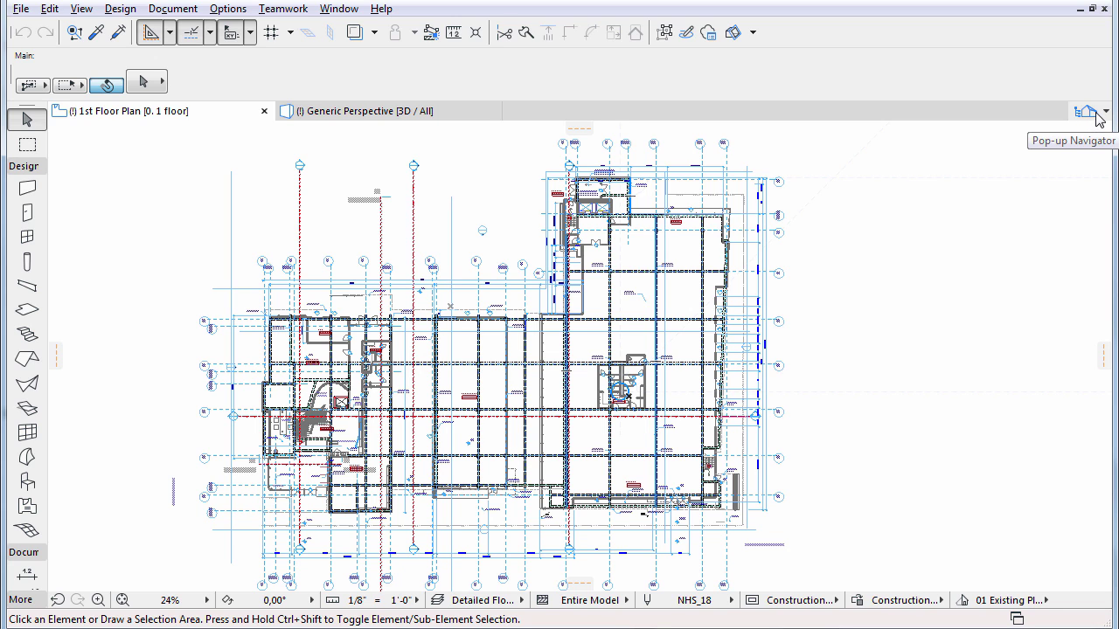
- Open the Generic Axonometry 3D view from the Navigator's 3D views list
left_click(1102, 114)
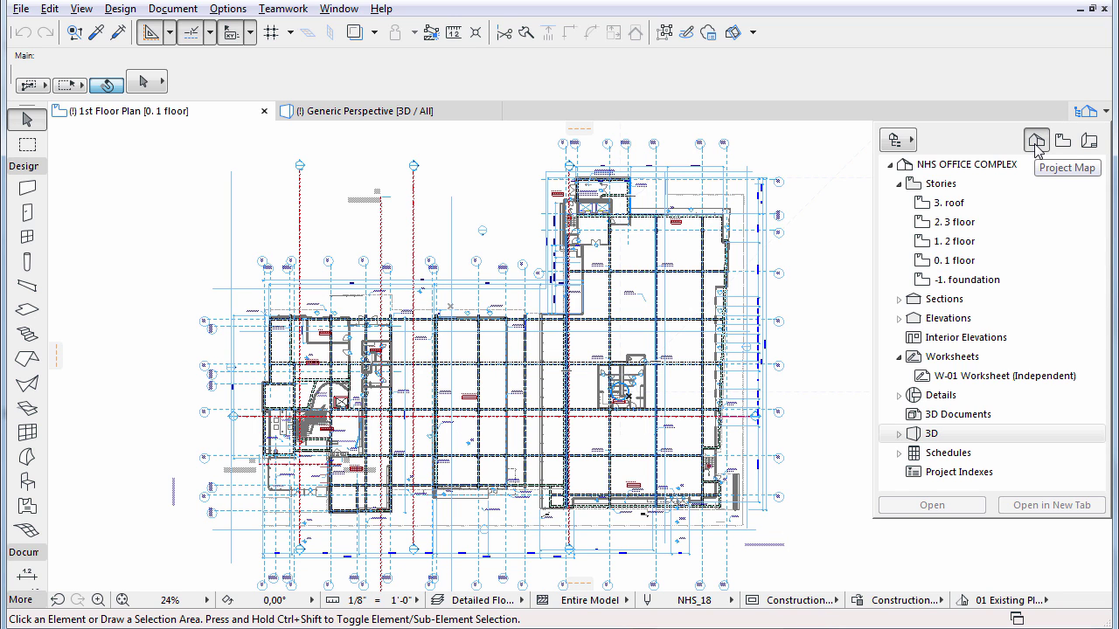
left_click(899, 435)
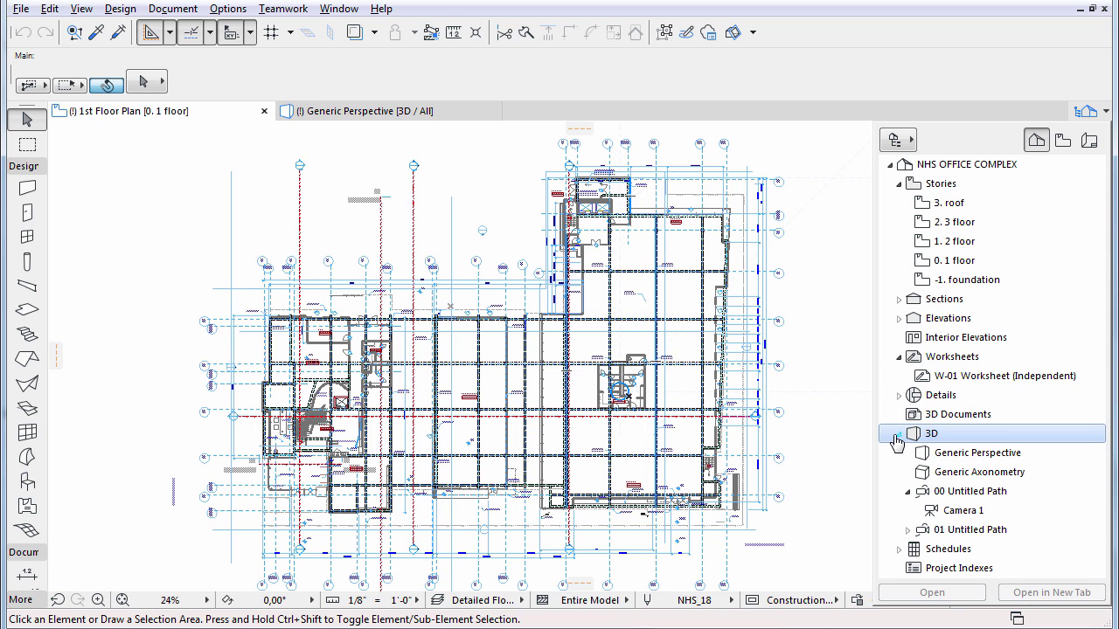
left_click(929, 476)
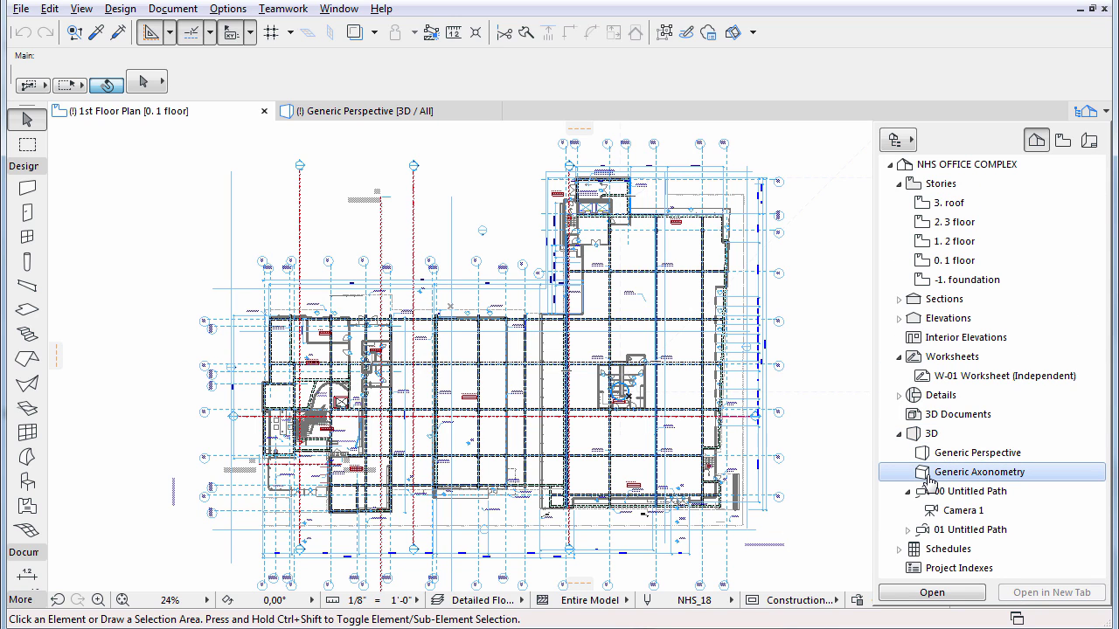
double_click(930, 479)
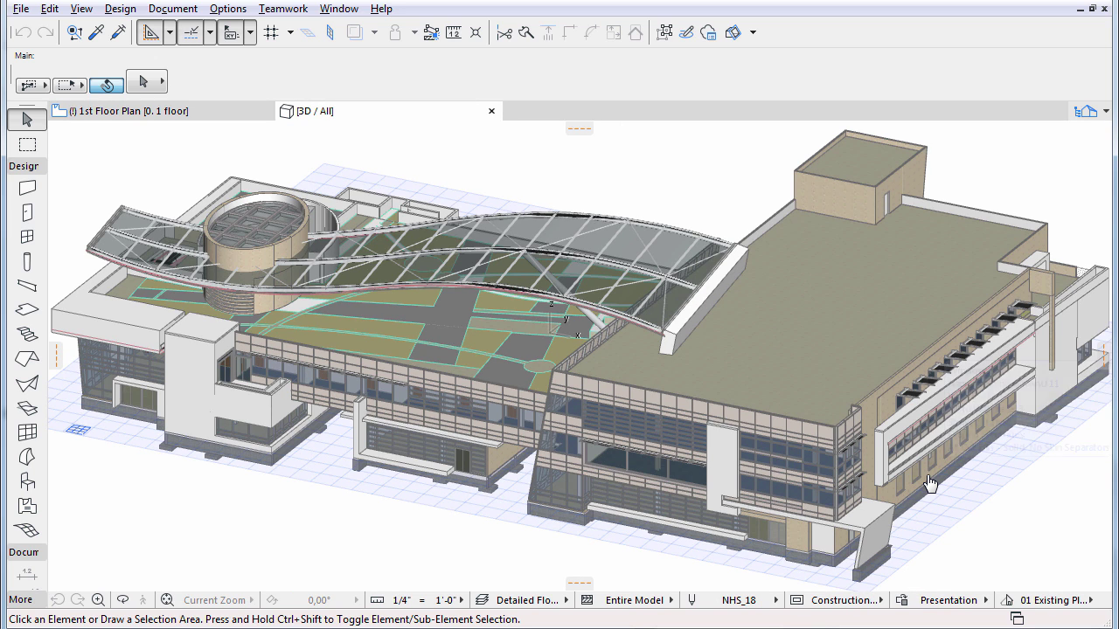
left_click(931, 455)
- Orbit, zoom and pan the axonometric model to frame the building's front wing
key("Escape")
middle_click_drag(531, 351, 526, 357, "shift")
scroll(527, 357, "down", 5)
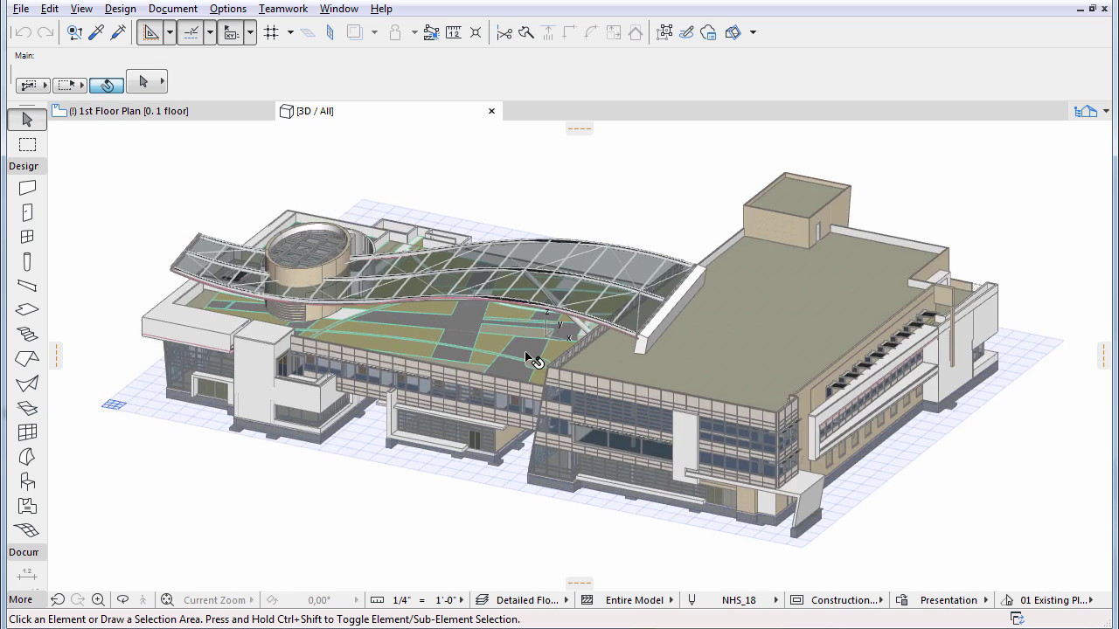
scroll(528, 358, "up", 5)
middle_click_drag(557, 517, 592, 513)
scroll(392, 424, "up", 5)
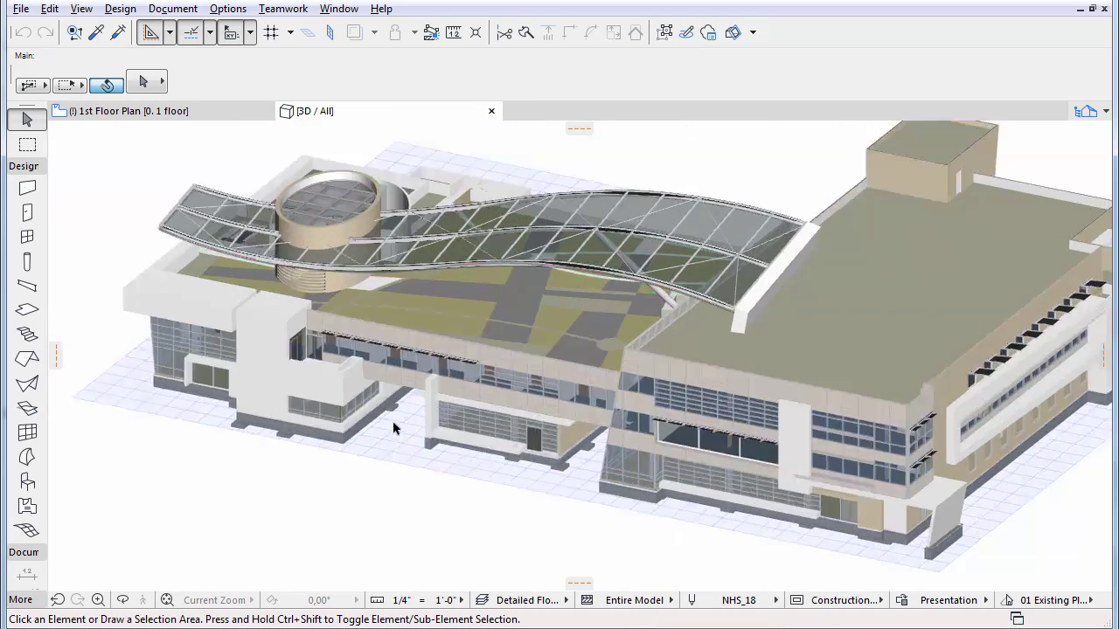
scroll(344, 435, "up", 6)
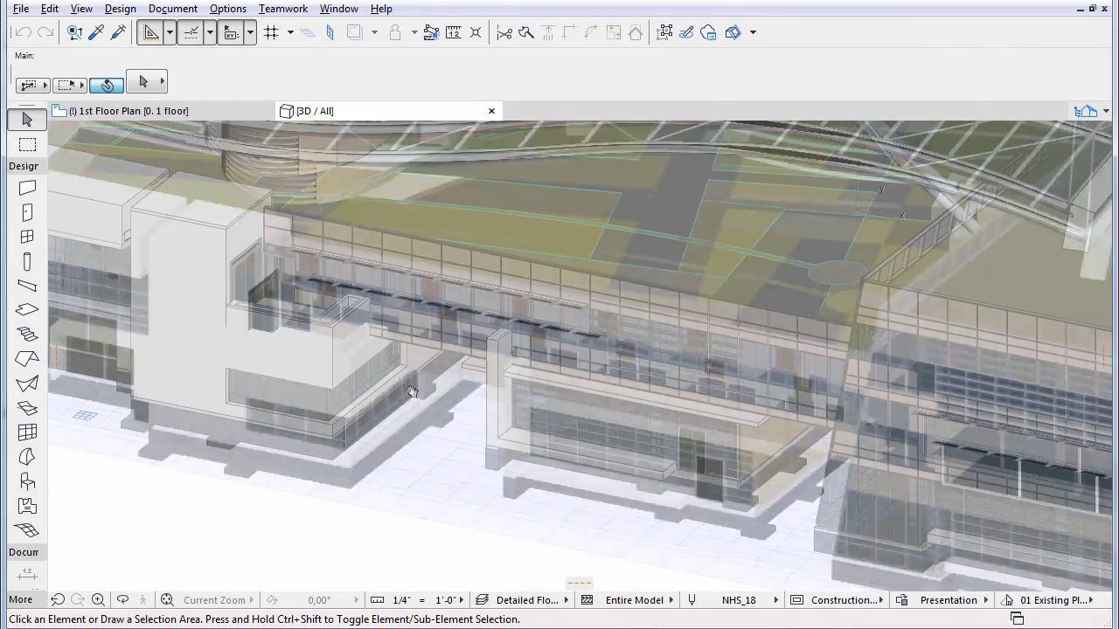
middle_click_drag(412, 393, 485, 425)
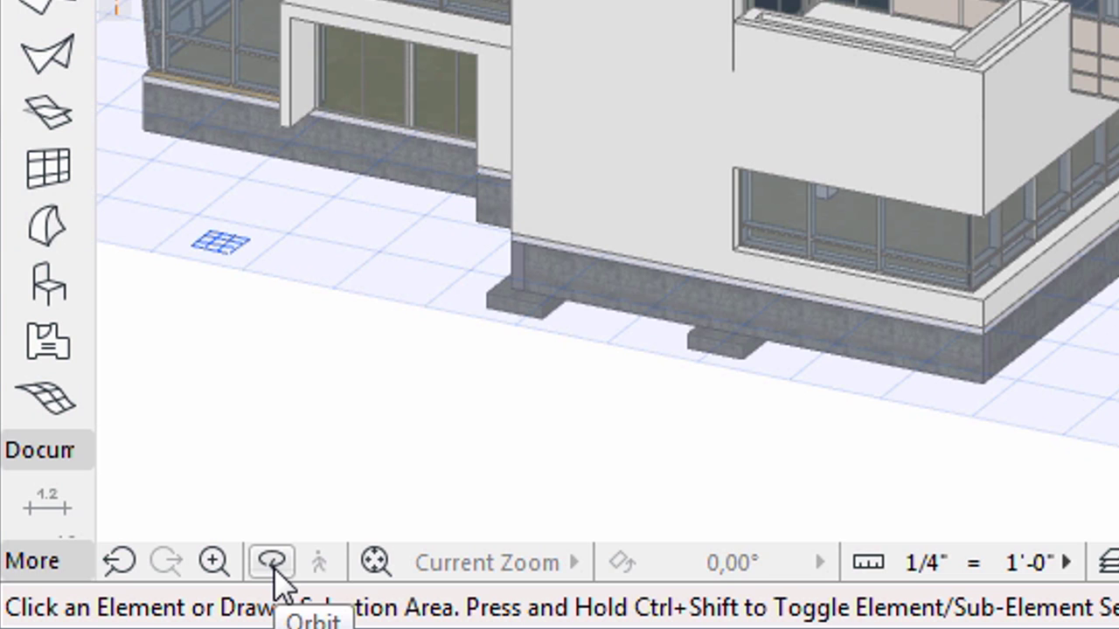
- Orbit the NHS Office model from low and high angles, then exit Orbit and zoom out to show the whole building
left_click(274, 570)
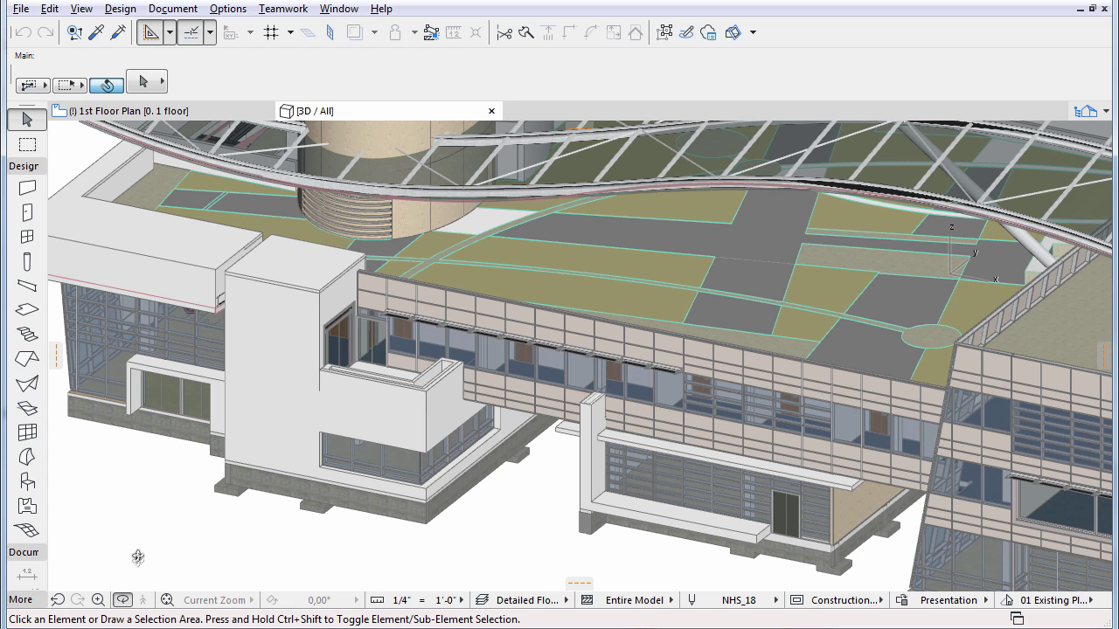
left_click_drag(125, 311, 667, 290)
scroll(667, 289, "down", 5)
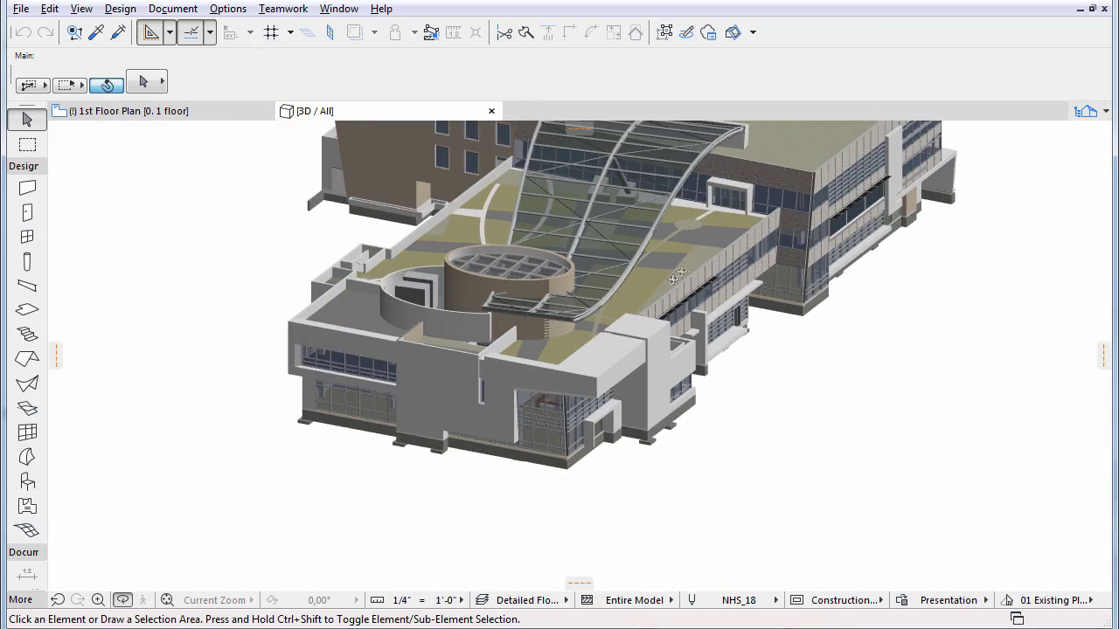
left_click_drag(693, 262, 658, 398)
left_click_drag(933, 440, 472, 441)
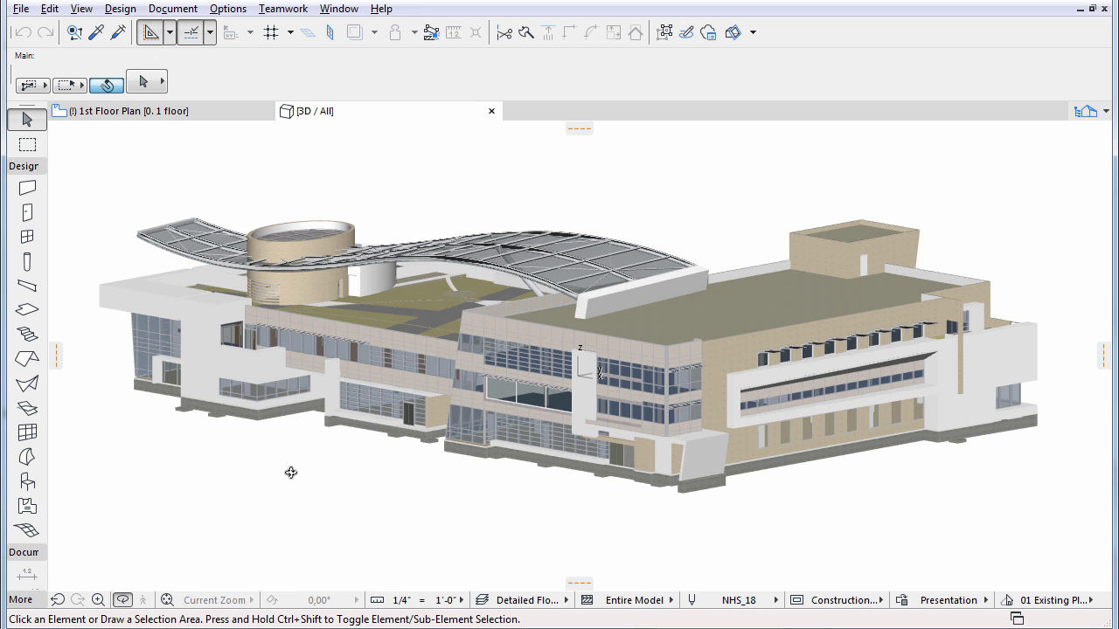
key("Escape")
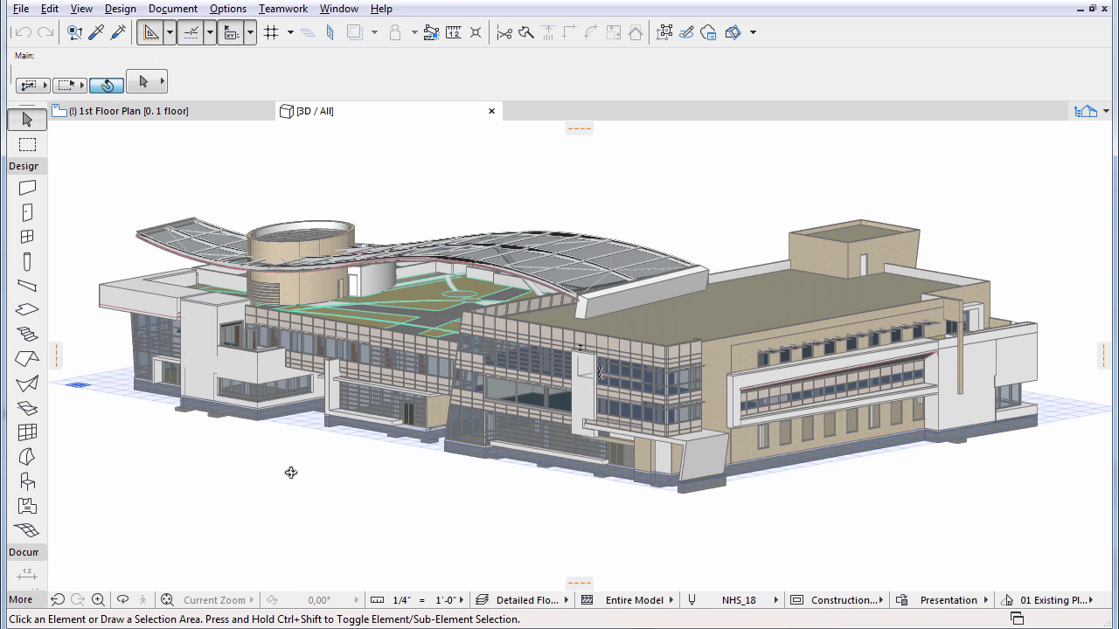
scroll(437, 398, "down", 1)
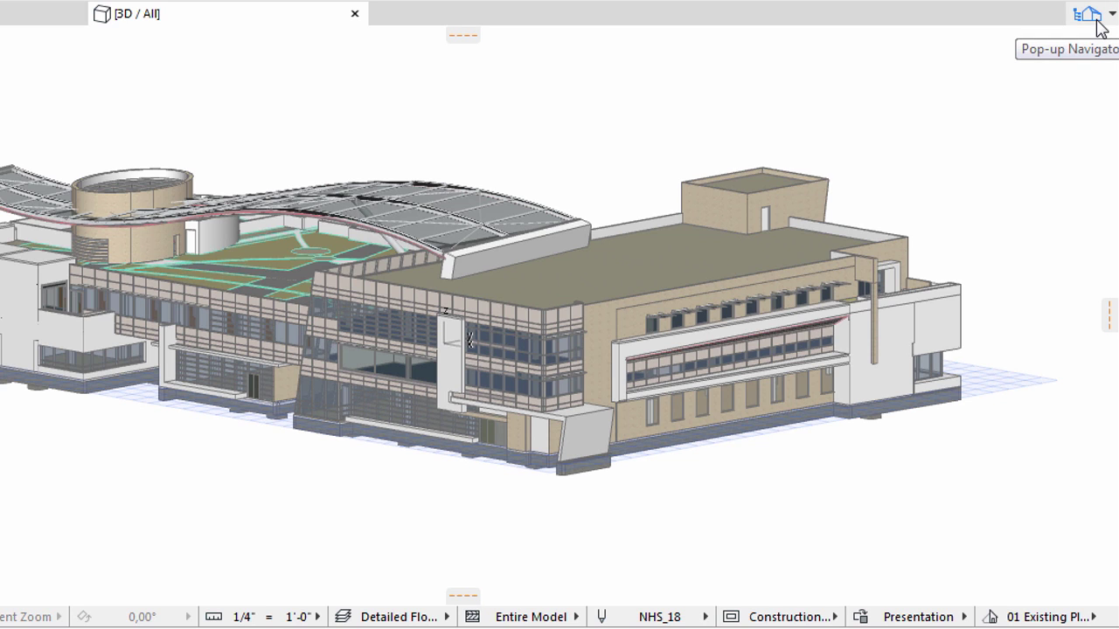
- Open the Generic Perspective 3D view from the Pop-up Navigator
left_click(1098, 19)
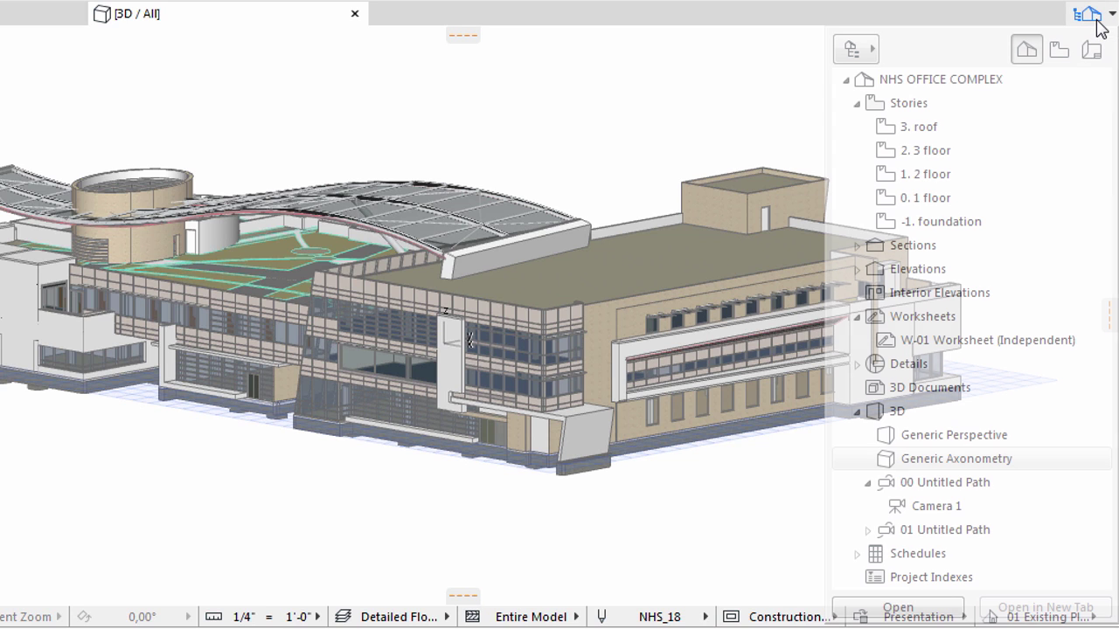
left_click(906, 442)
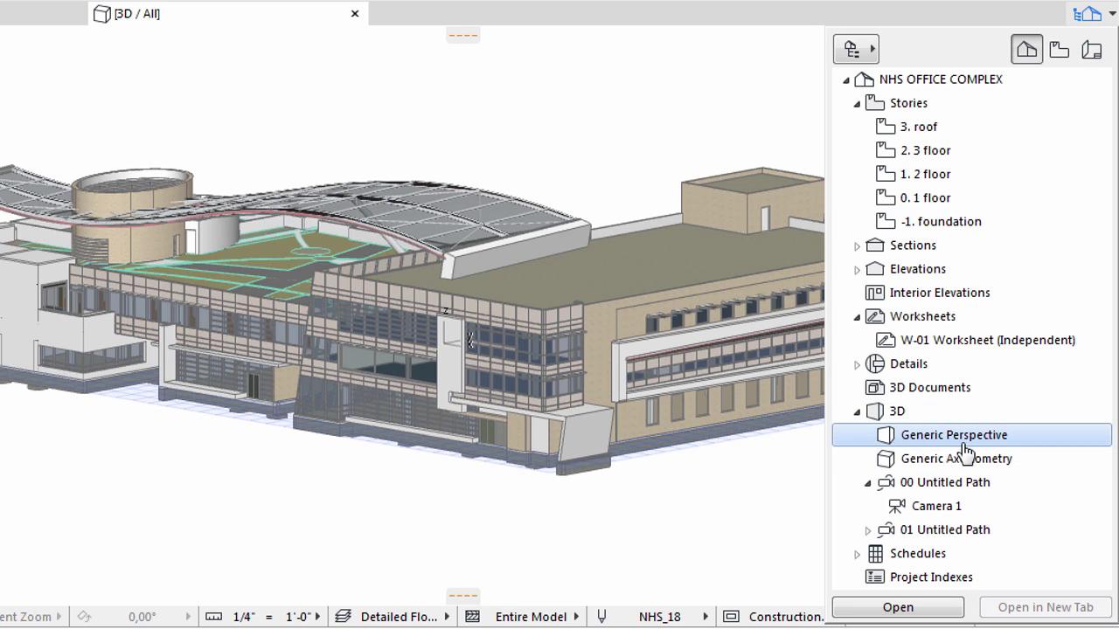
double_click(953, 436)
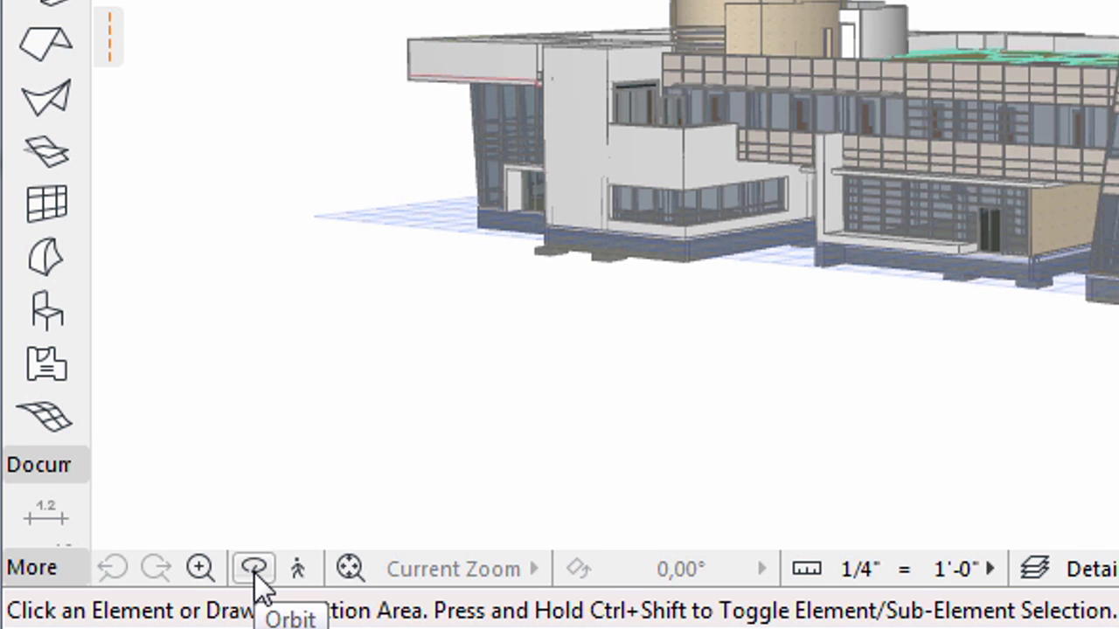
- Orbit, zoom and pan the perspective toward the glazed entrance corner with the staircase visible
left_click(255, 576)
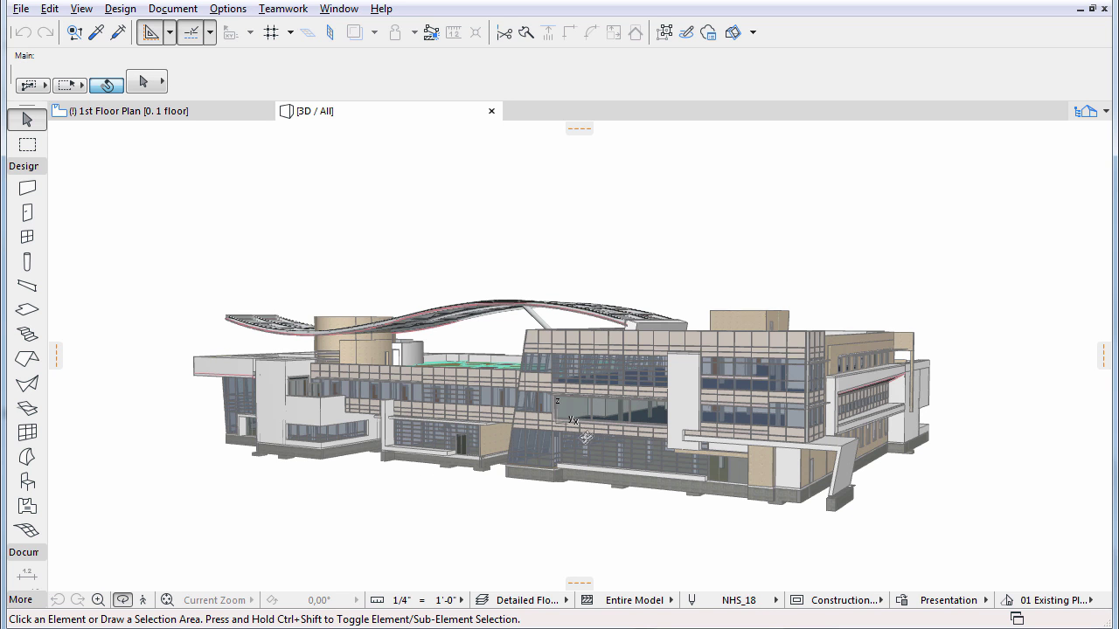
left_click_drag(584, 437, 699, 435)
scroll(699, 436, "up", 5)
left_click_drag(787, 445, 773, 427)
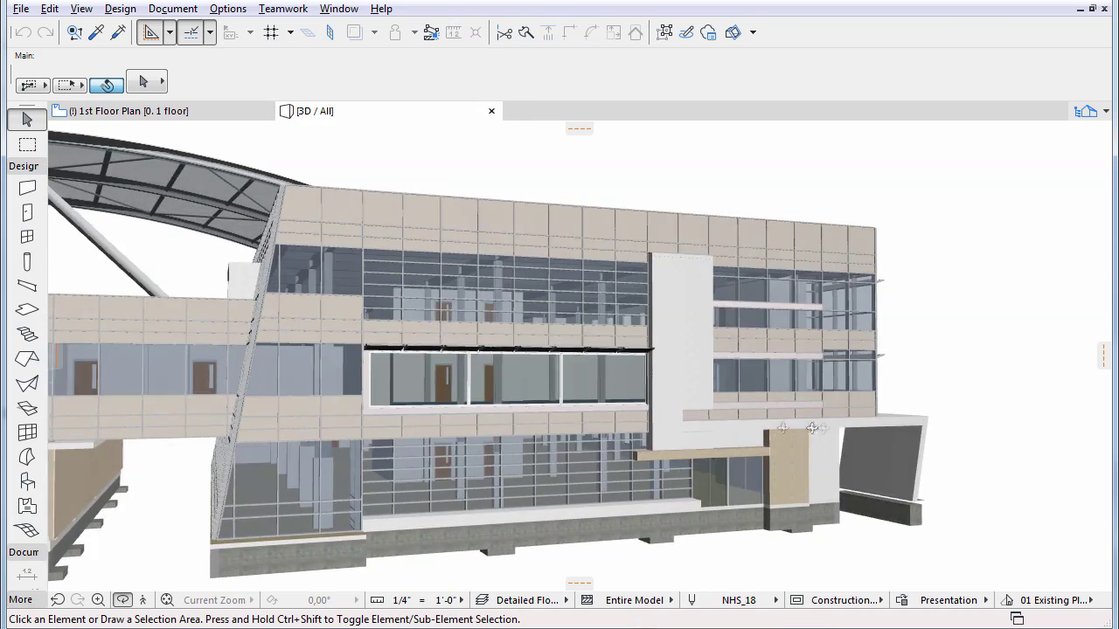
left_click_drag(458, 435, 811, 423)
scroll(811, 424, "down", 8)
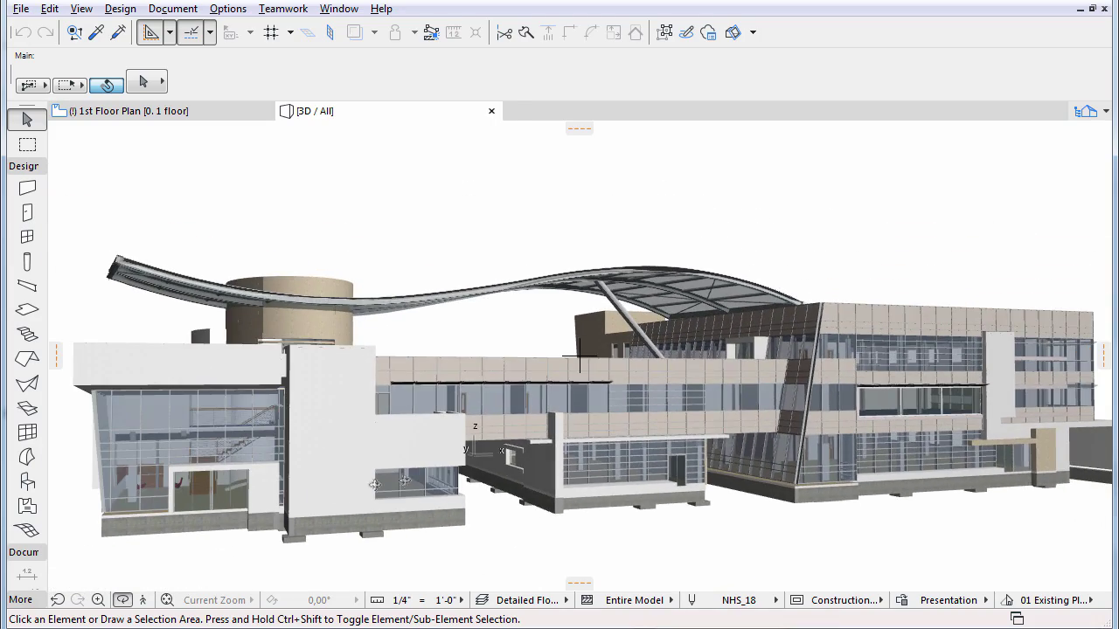
left_click_drag(375, 484, 342, 486)
middle_click_drag(452, 427, 479, 478)
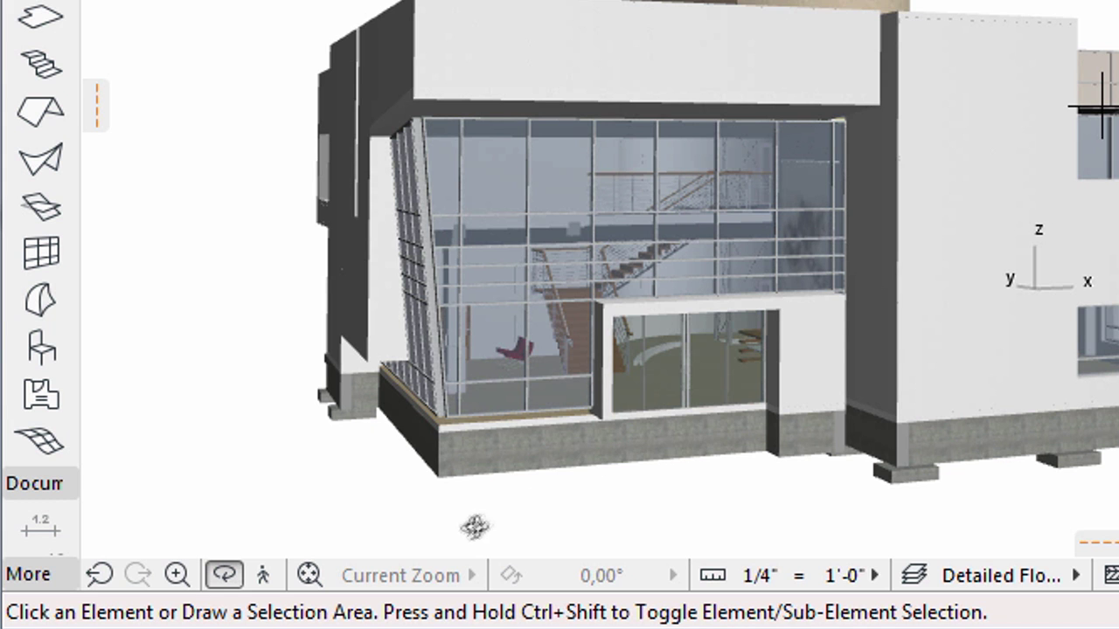
- Start Explore mode to show the 3D Explore navigation instructions
left_click(254, 582)
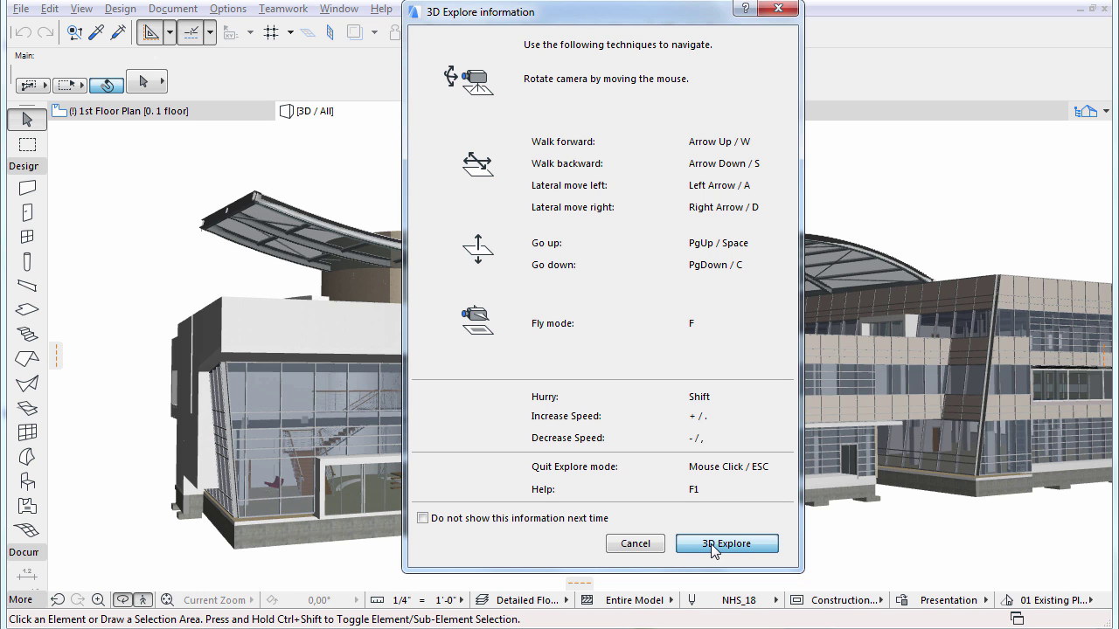
- Enter 3D Explore and move forward through the glazed entrance into the lobby past the stair
left_click(713, 544)
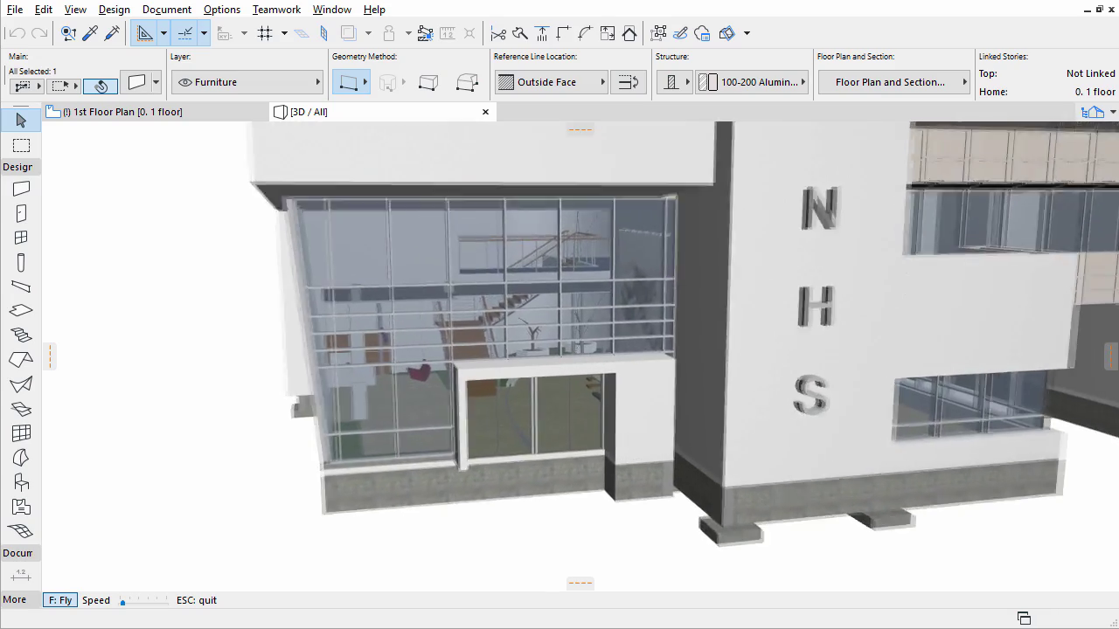
key("Up")
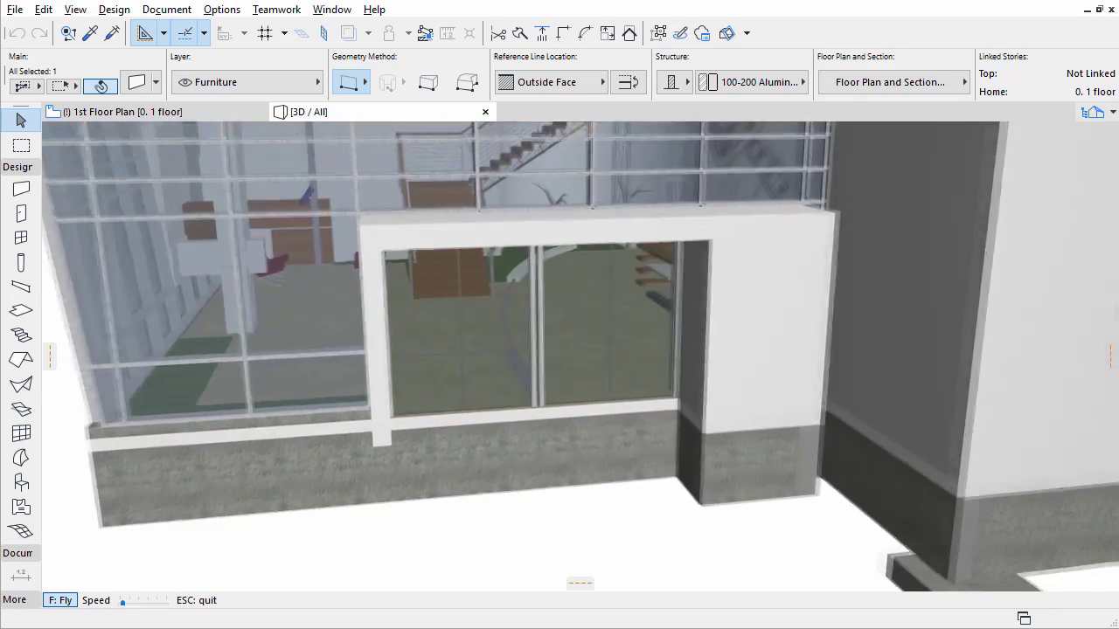
key("Up")
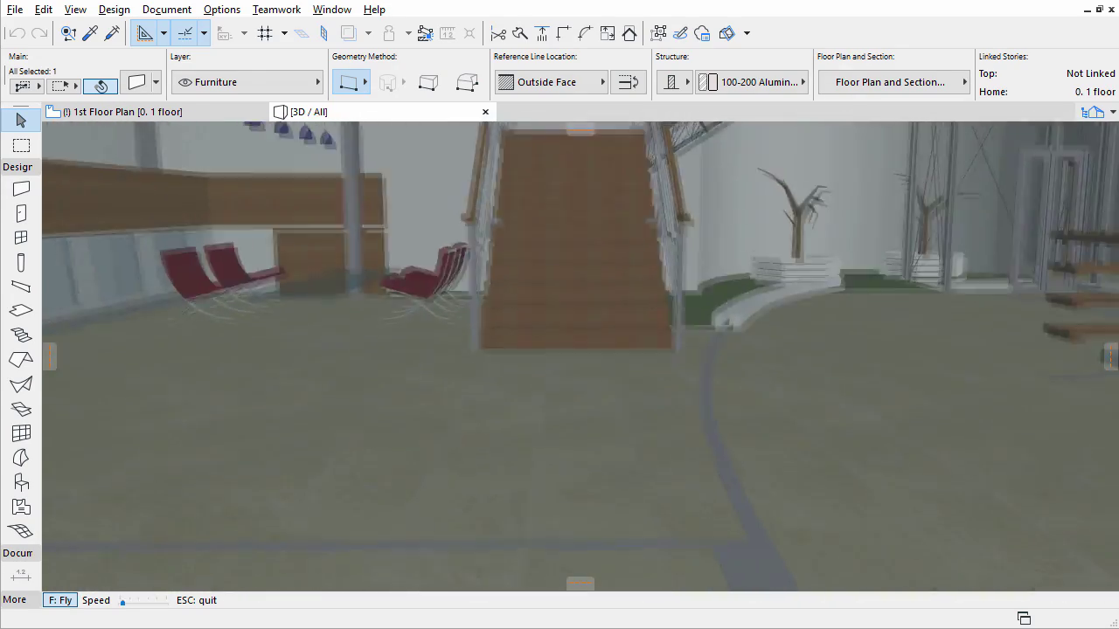
key("Up")
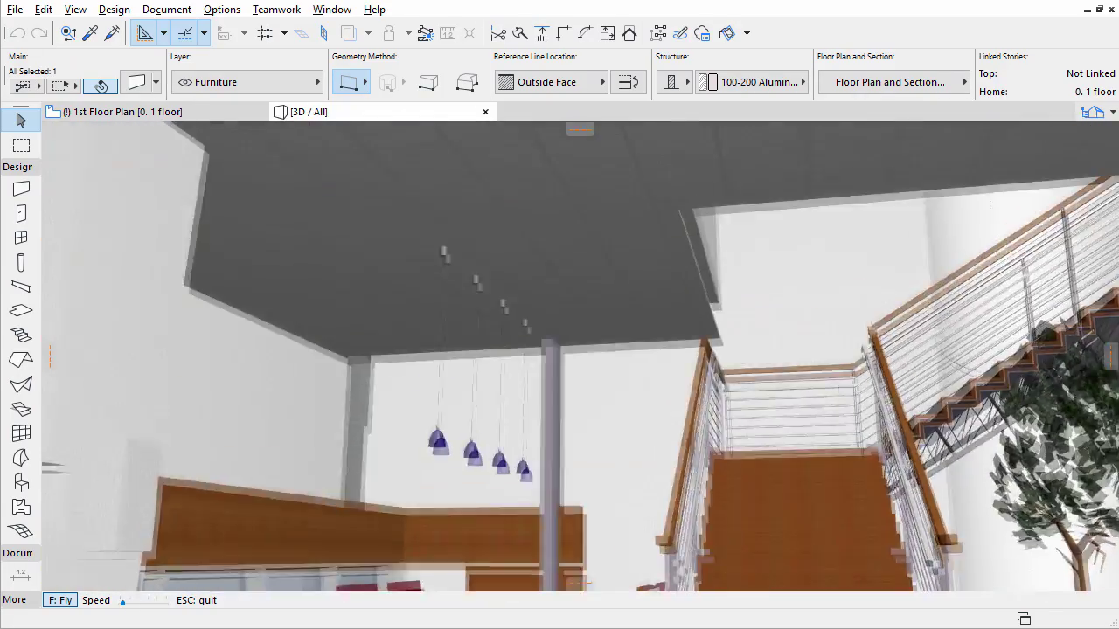
key("Up")
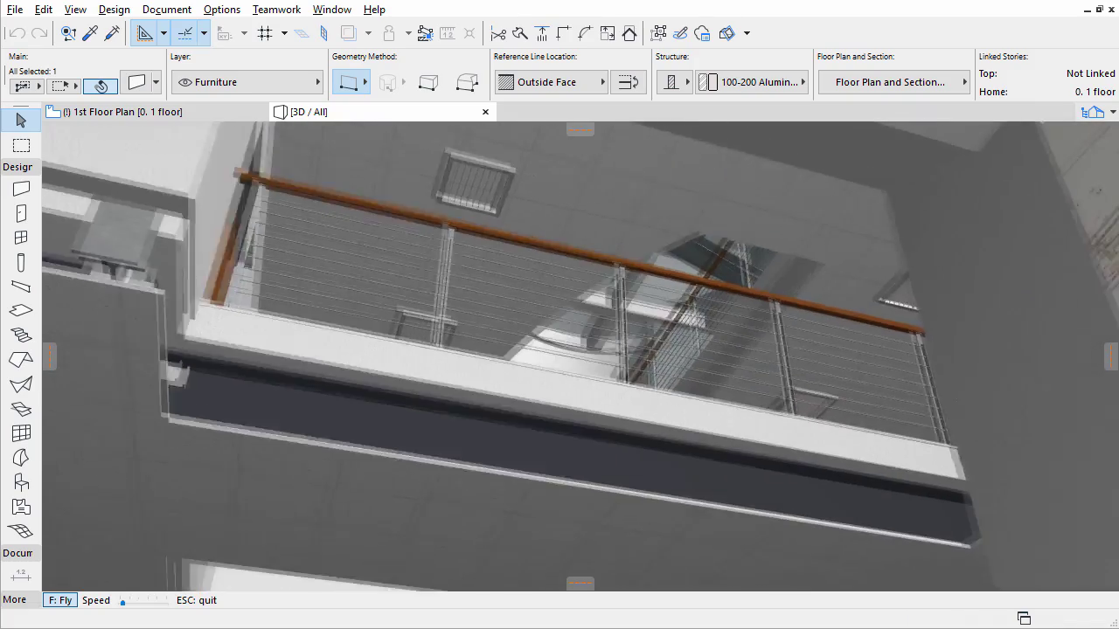
key("Up")
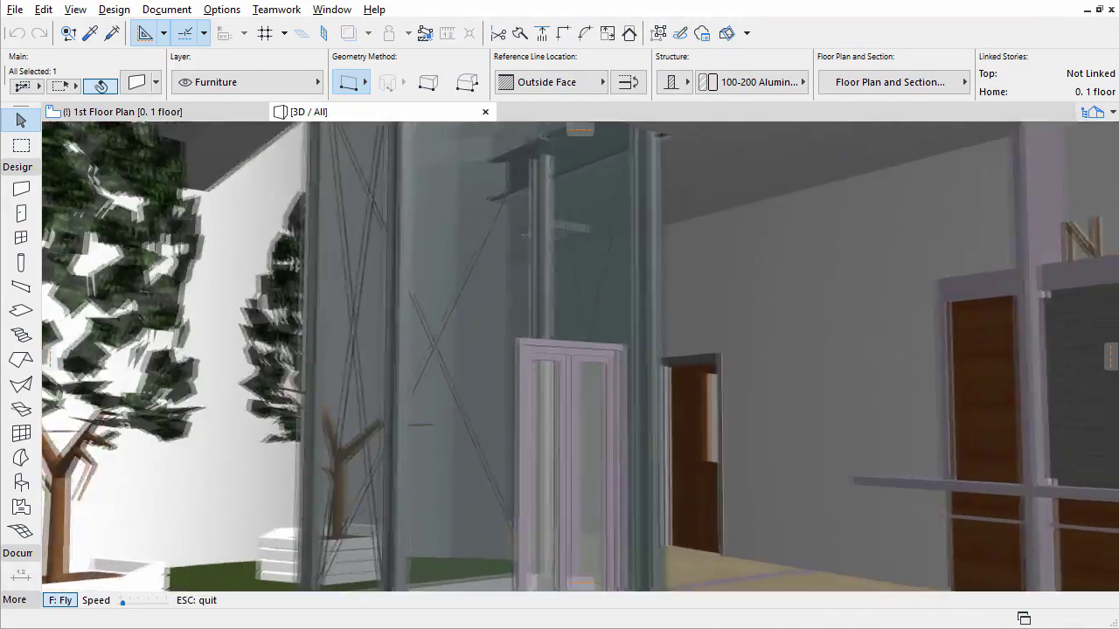
- Turn right past the lobby sign toward the wall with drawings
key("Right")
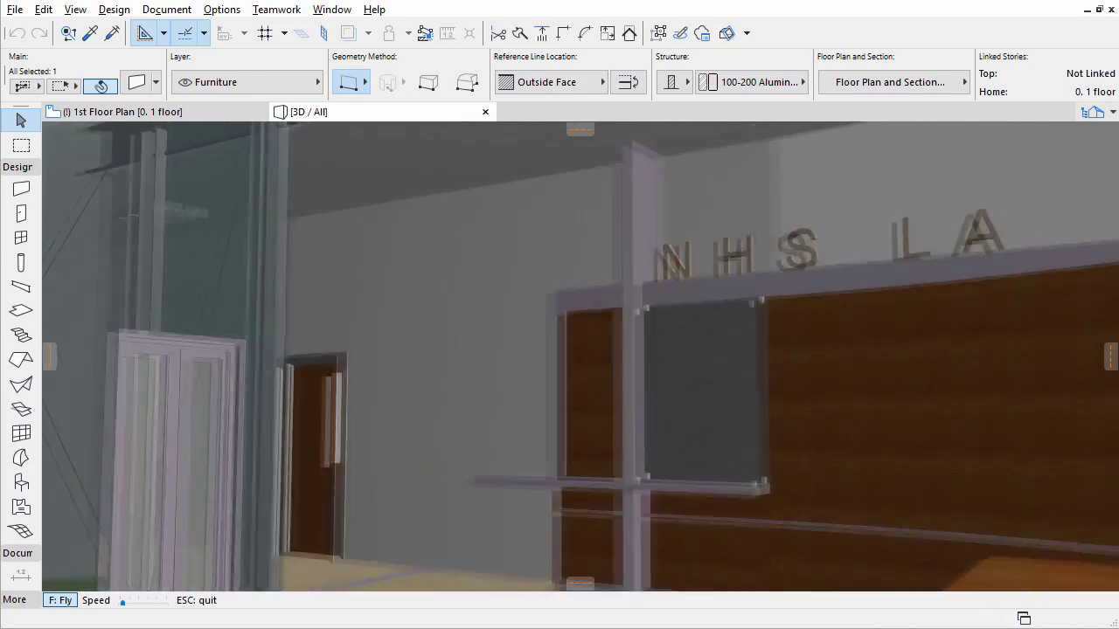
key("Right")
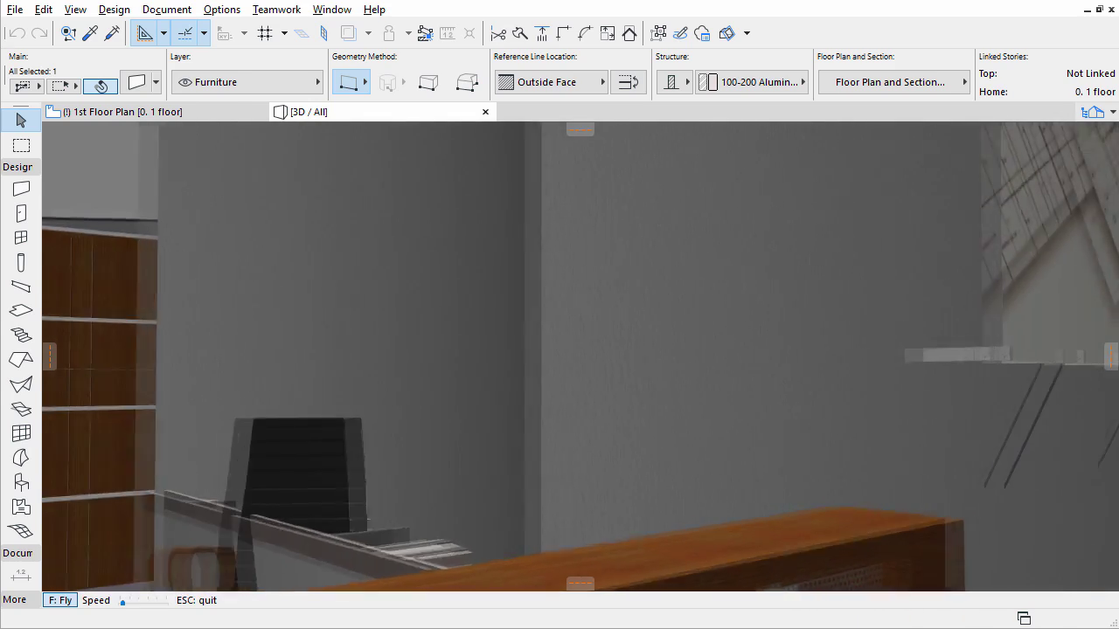
key("Right")
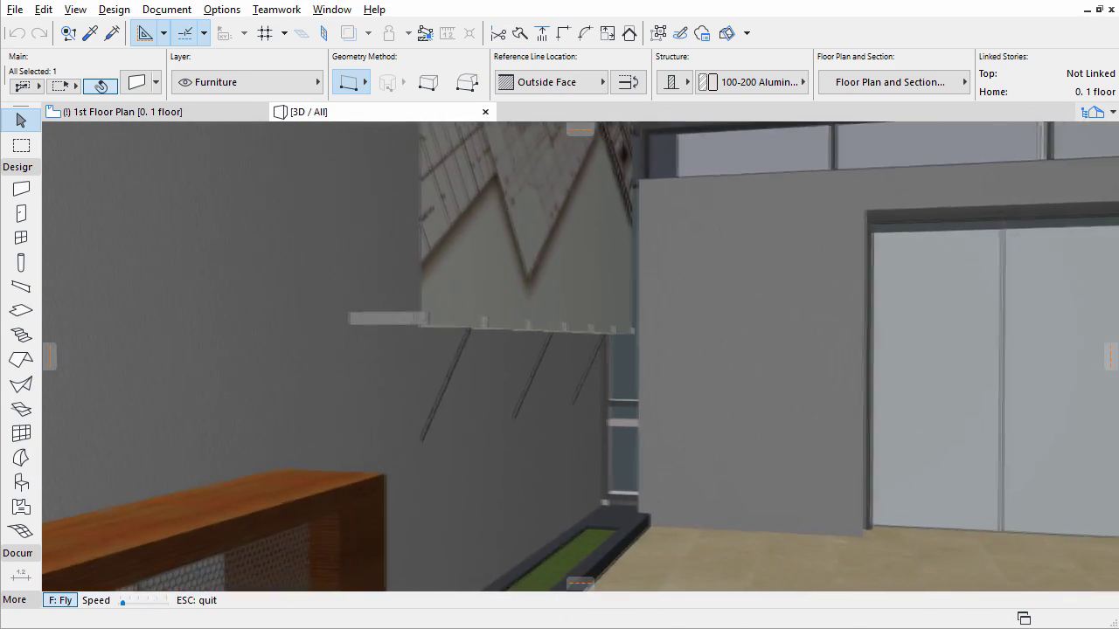